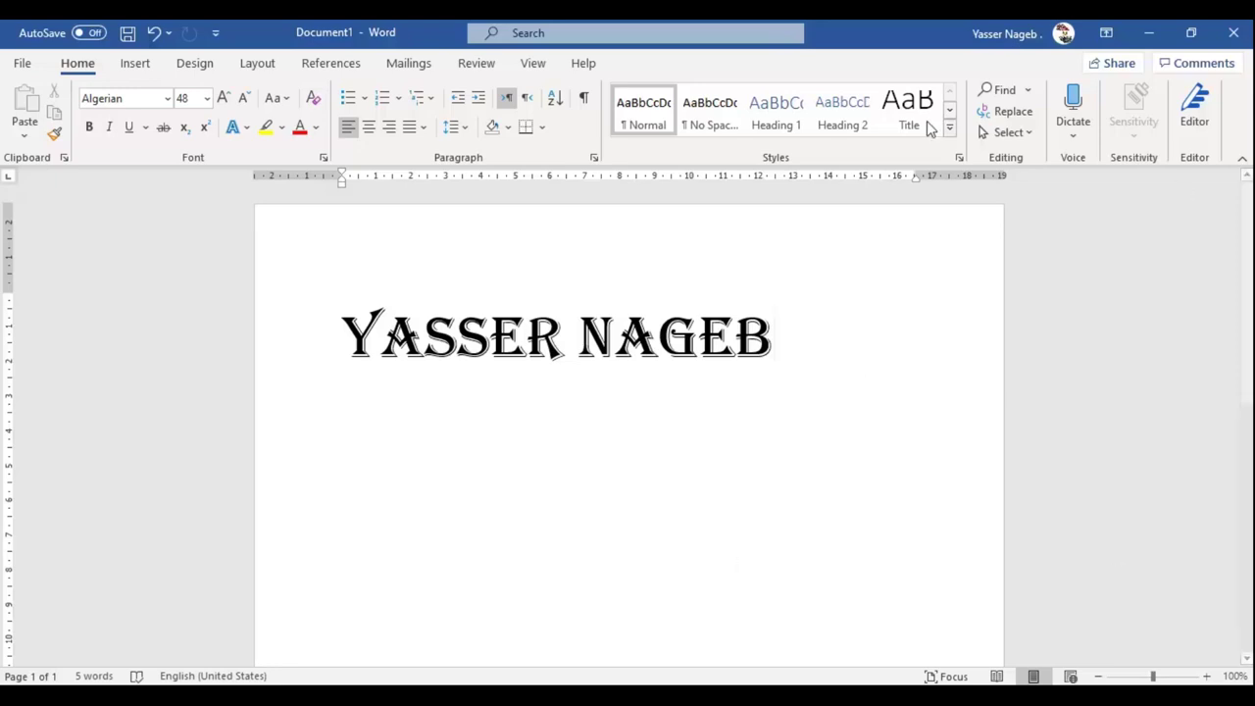
pyautogui.click(126, 36)
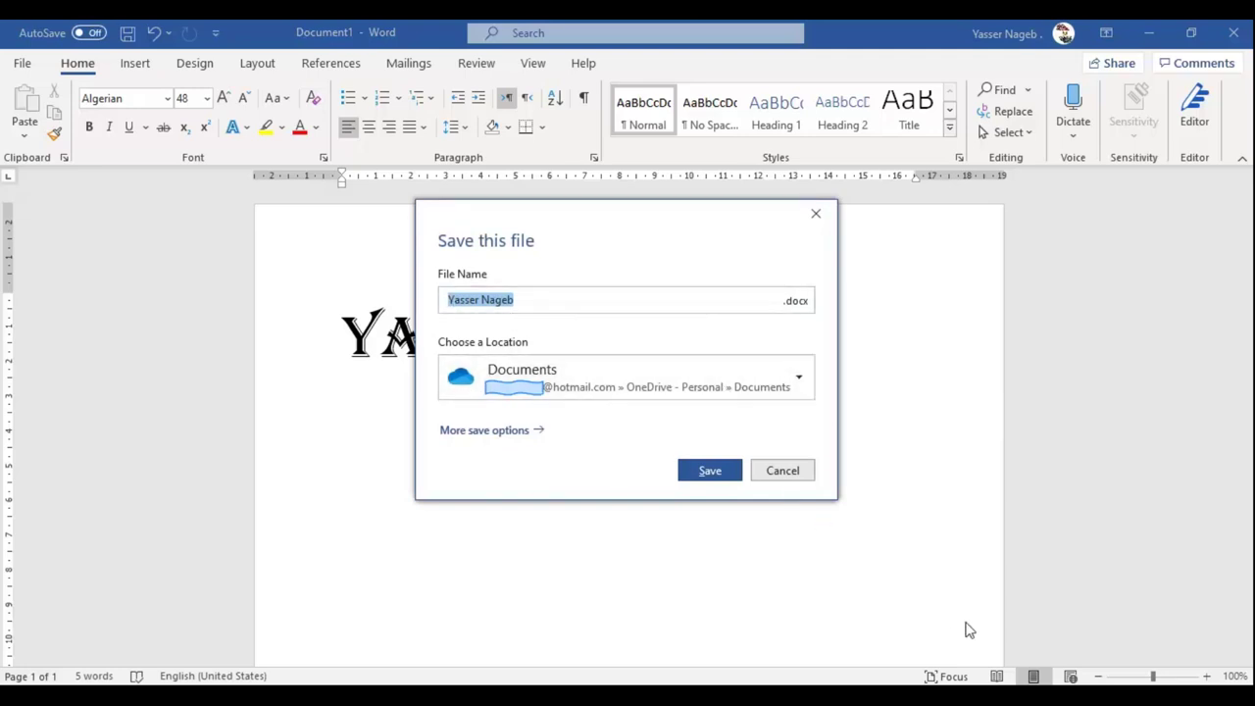
pyautogui.click(817, 213)
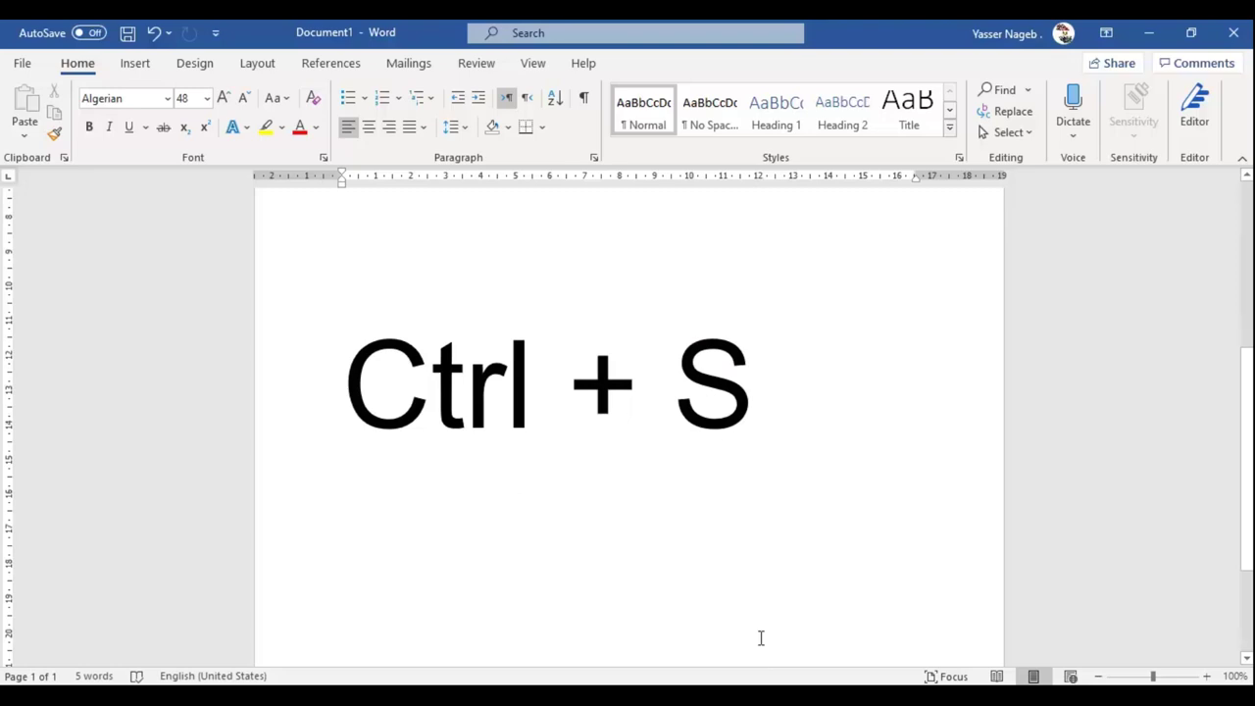
pyautogui.hotkey('ctrl', 's')
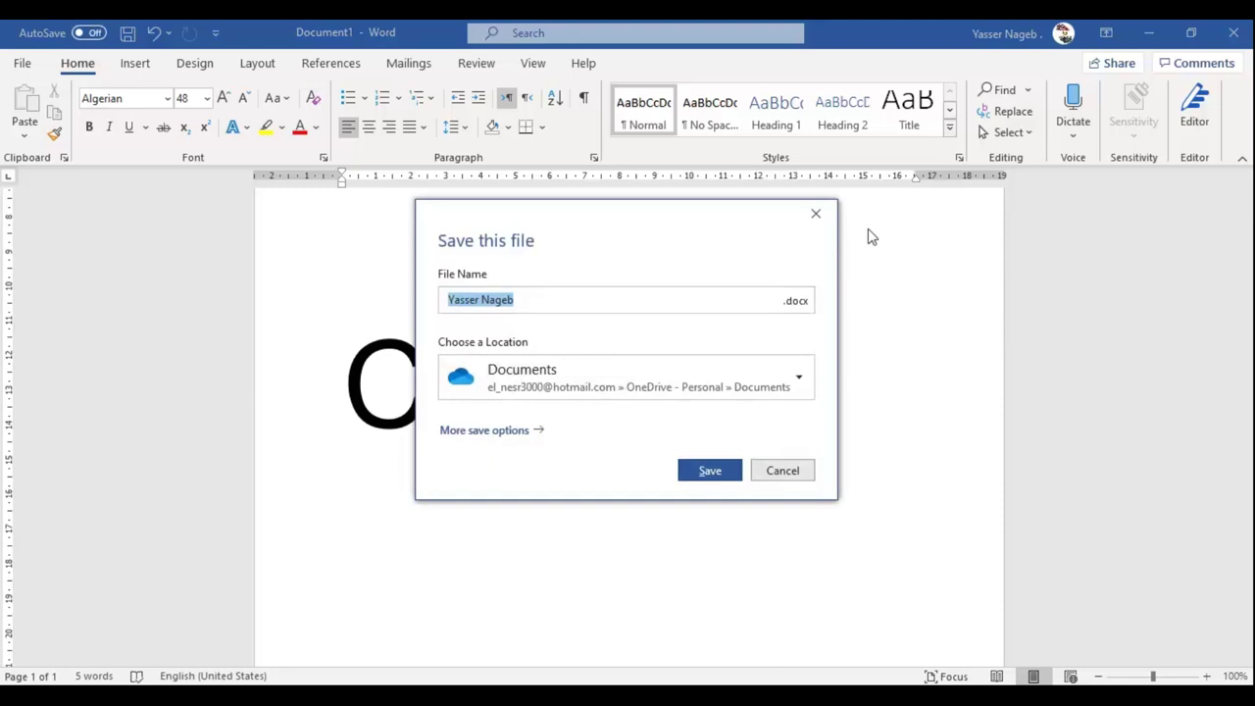
pyautogui.click(815, 214)
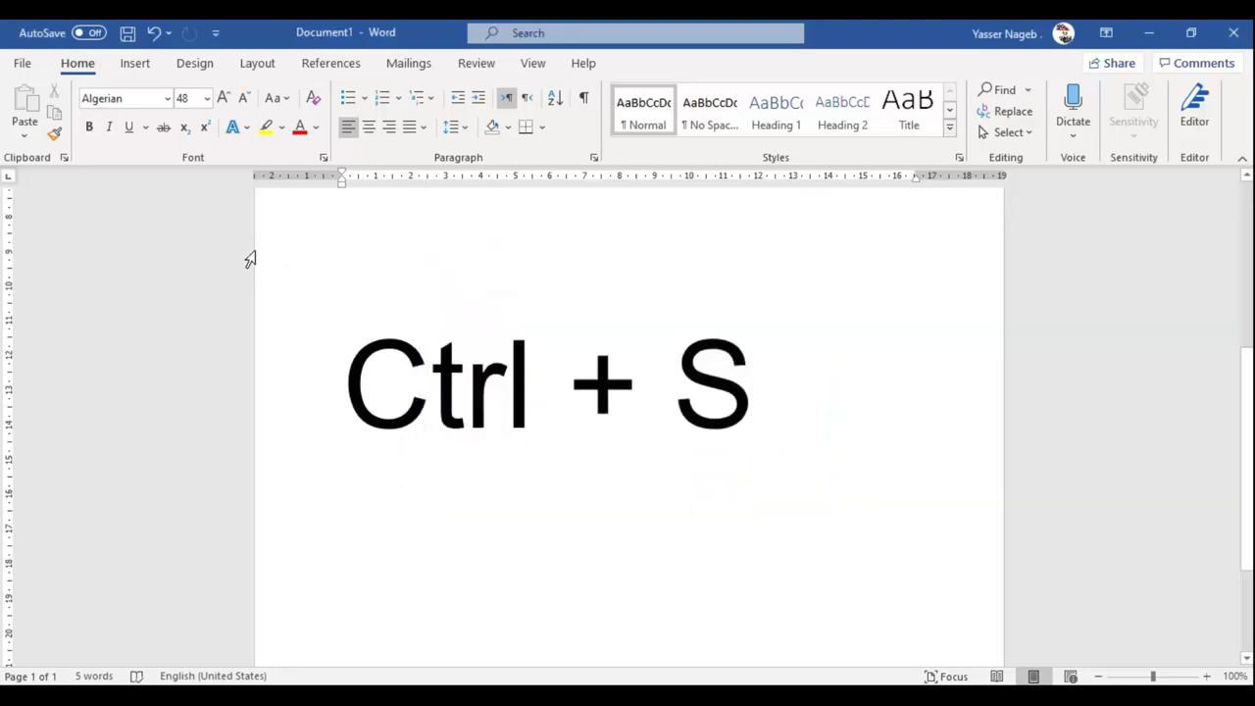
# - Save Document1 to the Desktop as a Word Document, keeping the author's name as file name
pyautogui.click(21, 63)
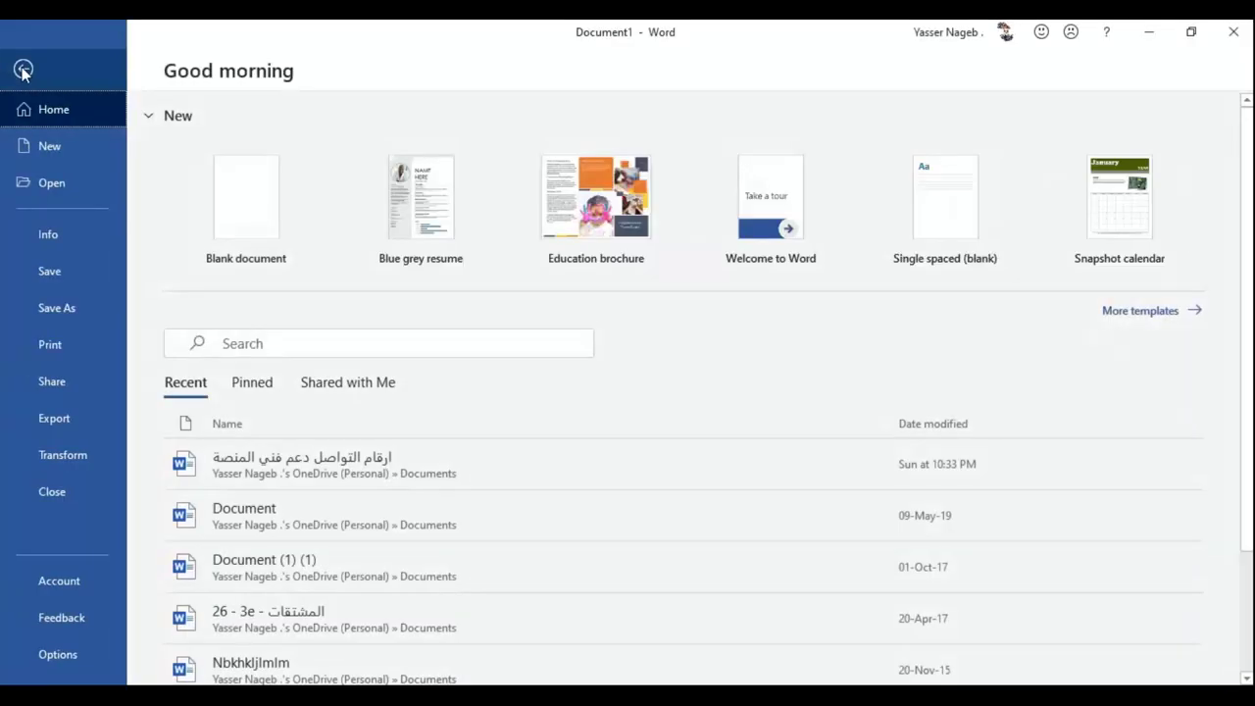
pyautogui.click(75, 275)
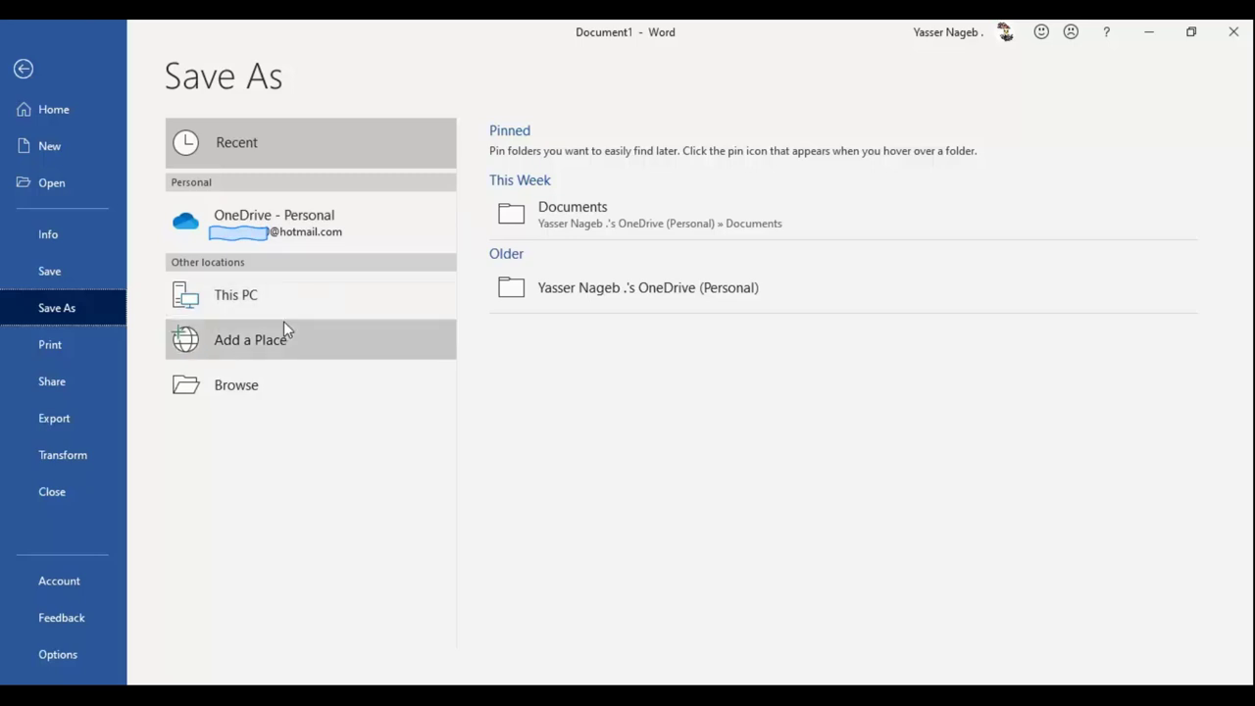
pyautogui.click(267, 383)
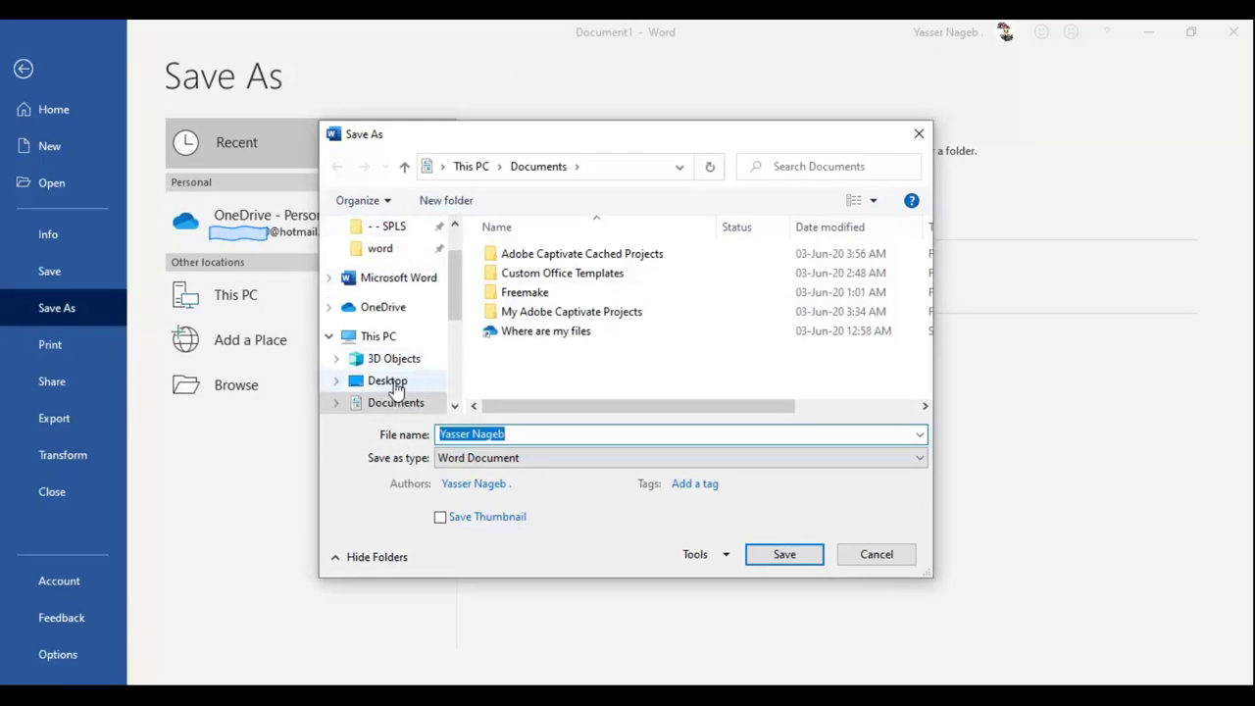
pyautogui.click(397, 385)
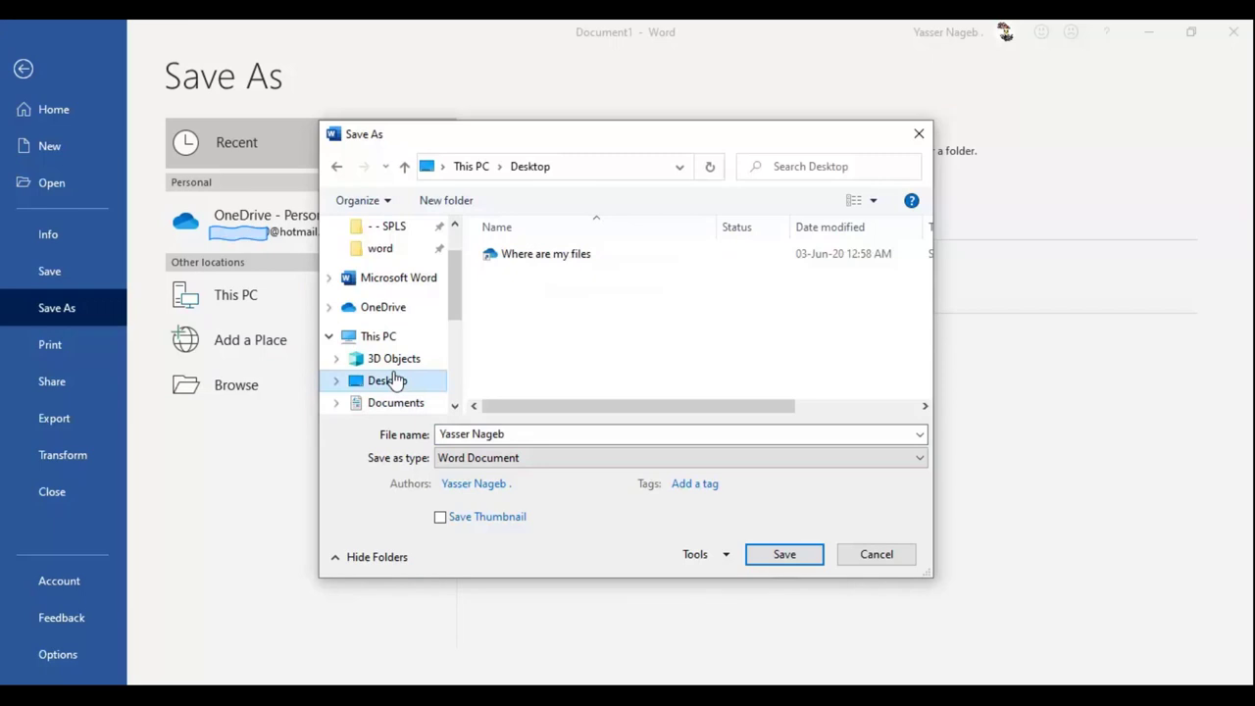
pyautogui.click(534, 436)
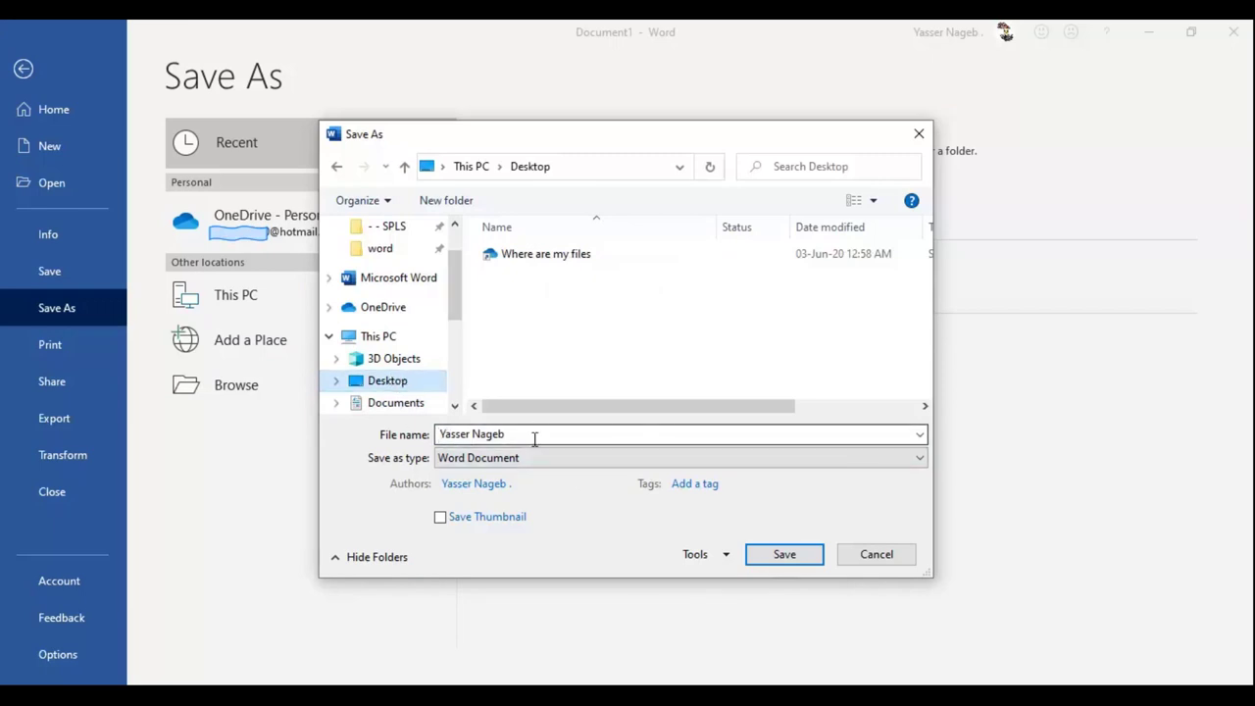
pyautogui.click(767, 552)
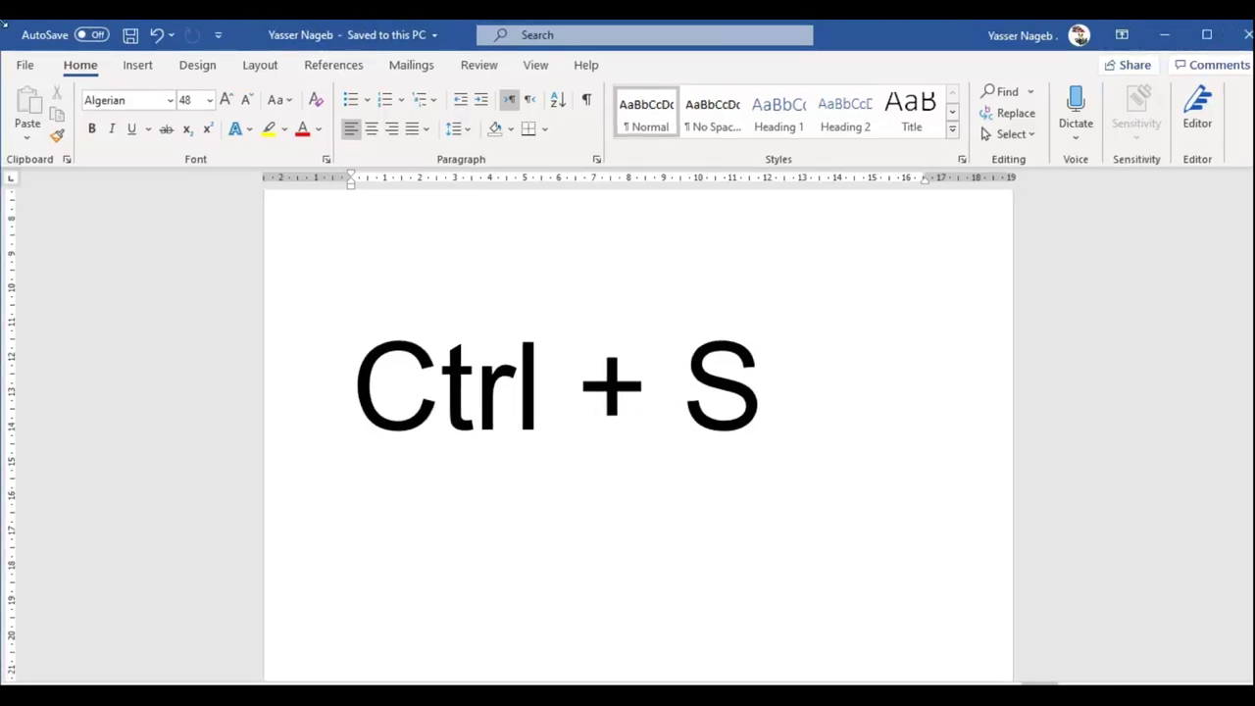
# - Select the entire author-name line and set its font colour to red
pyautogui.click(1164, 34)
pyautogui.scroll(2, 633, 344)
pyautogui.scroll(2, 645, 359)
pyautogui.scroll(1, 644, 359)
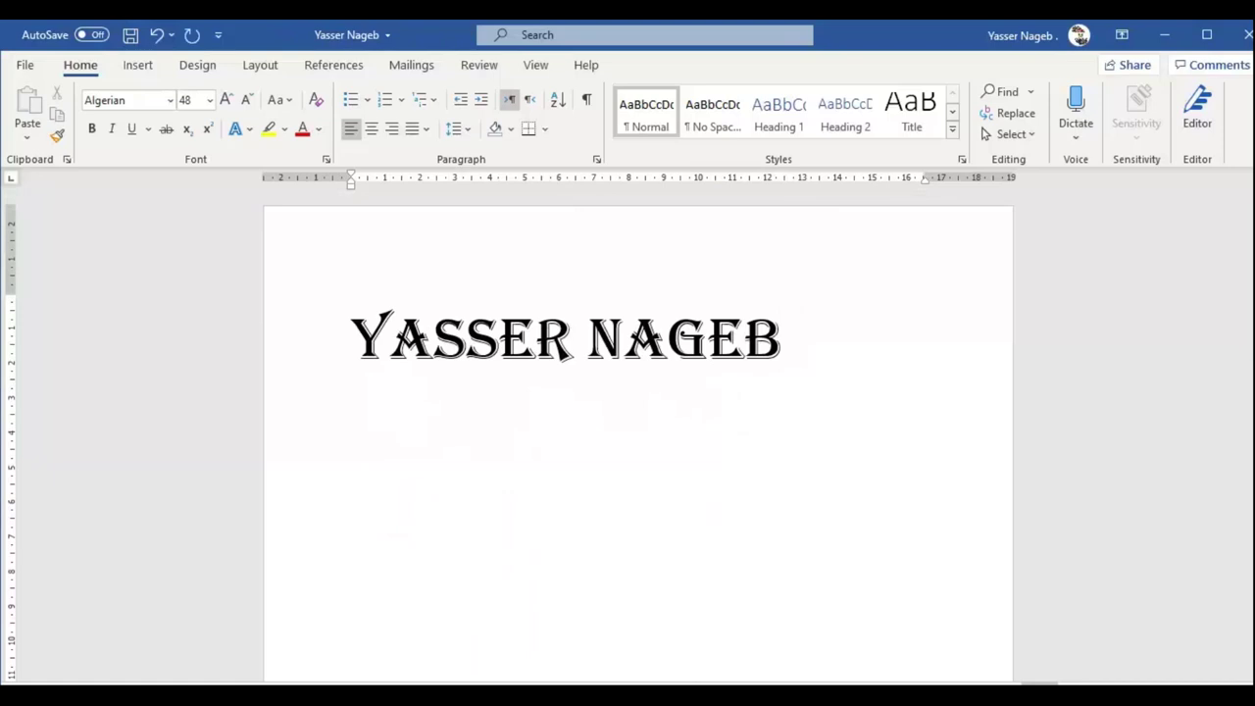
pyautogui.doubleClick(705, 338)
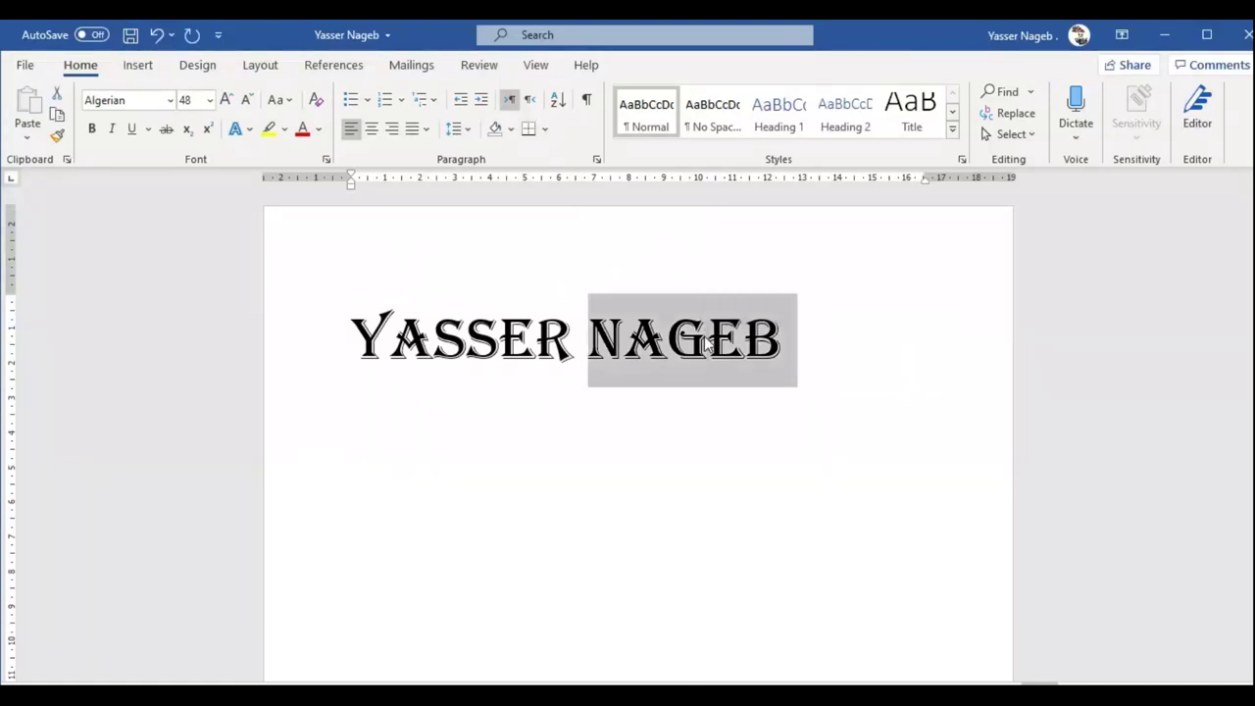
pyautogui.click(706, 338)
pyautogui.doubleClick(792, 332)
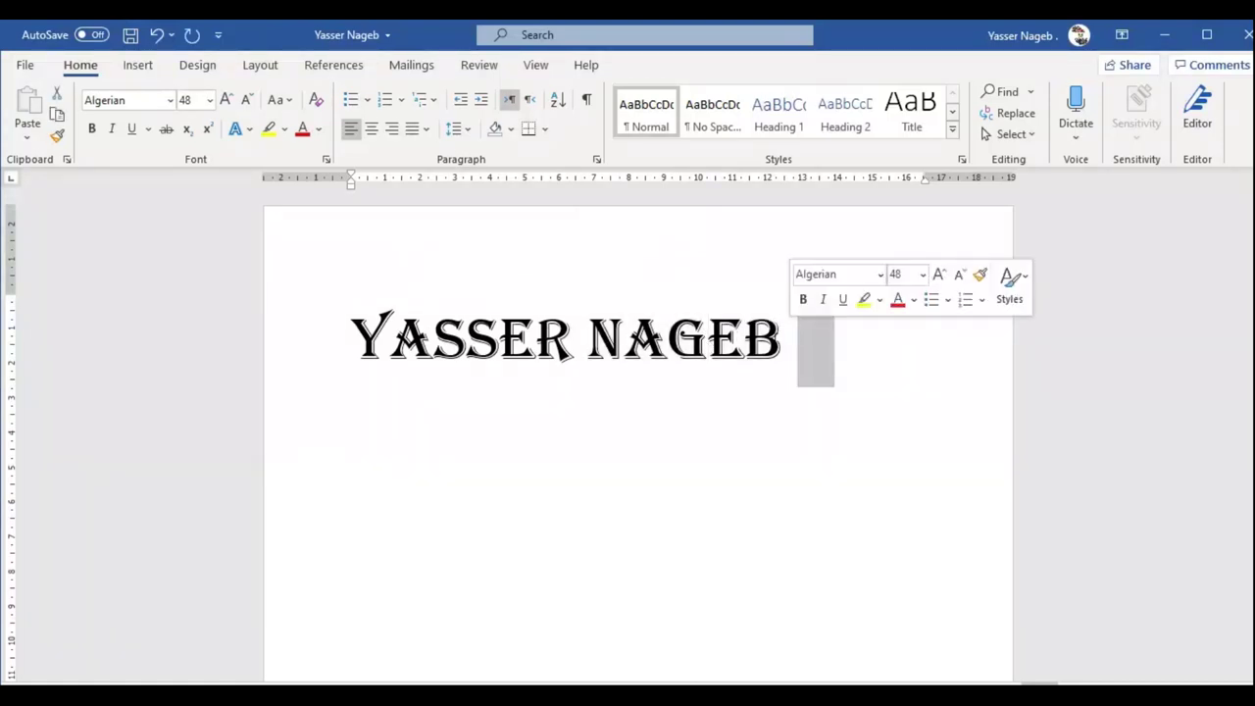
pyautogui.moveTo(814, 338); pyautogui.dragTo(351, 338)
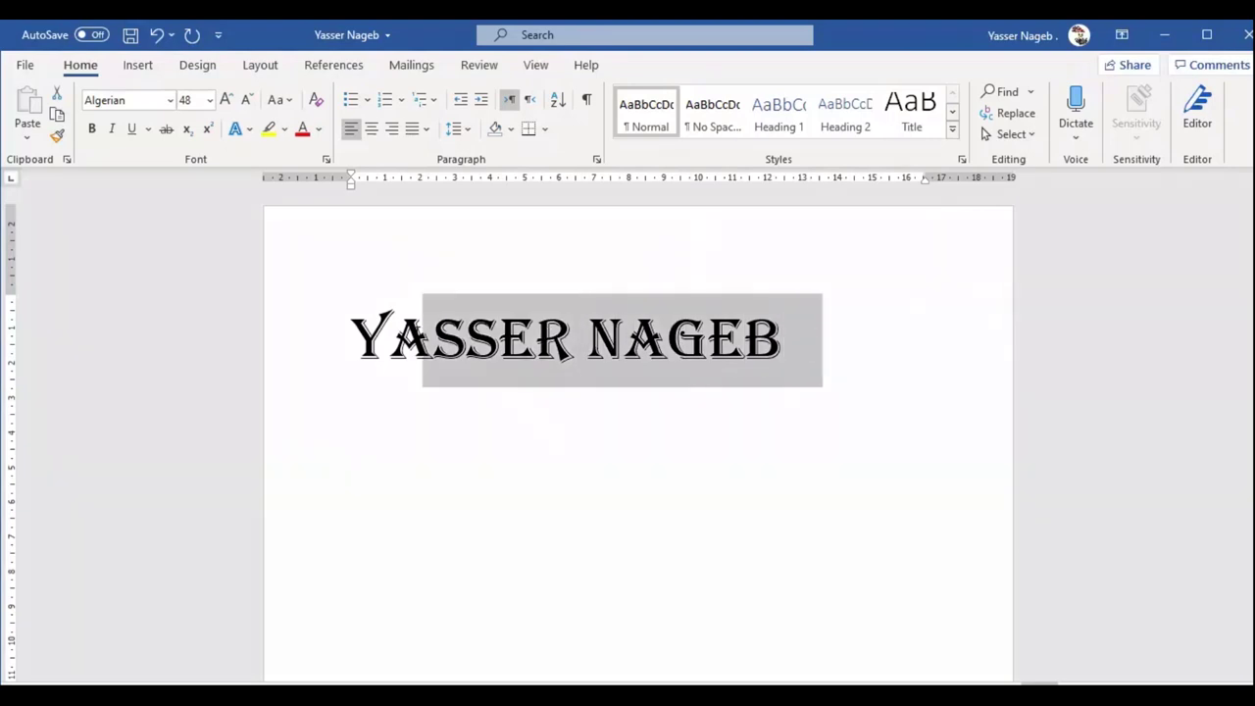
pyautogui.click(303, 131)
pyautogui.click(535, 488)
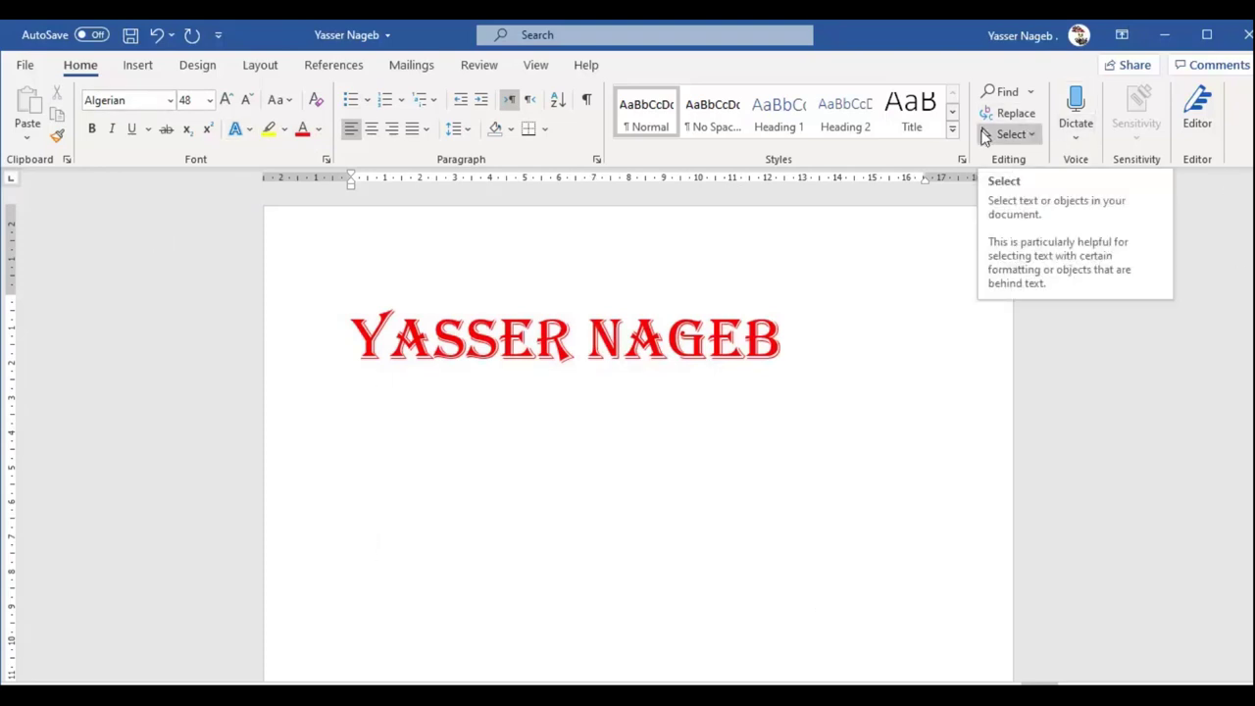
# - Save the red version over the Desktop file and place the caret on a blank line below
pyautogui.click(130, 36)
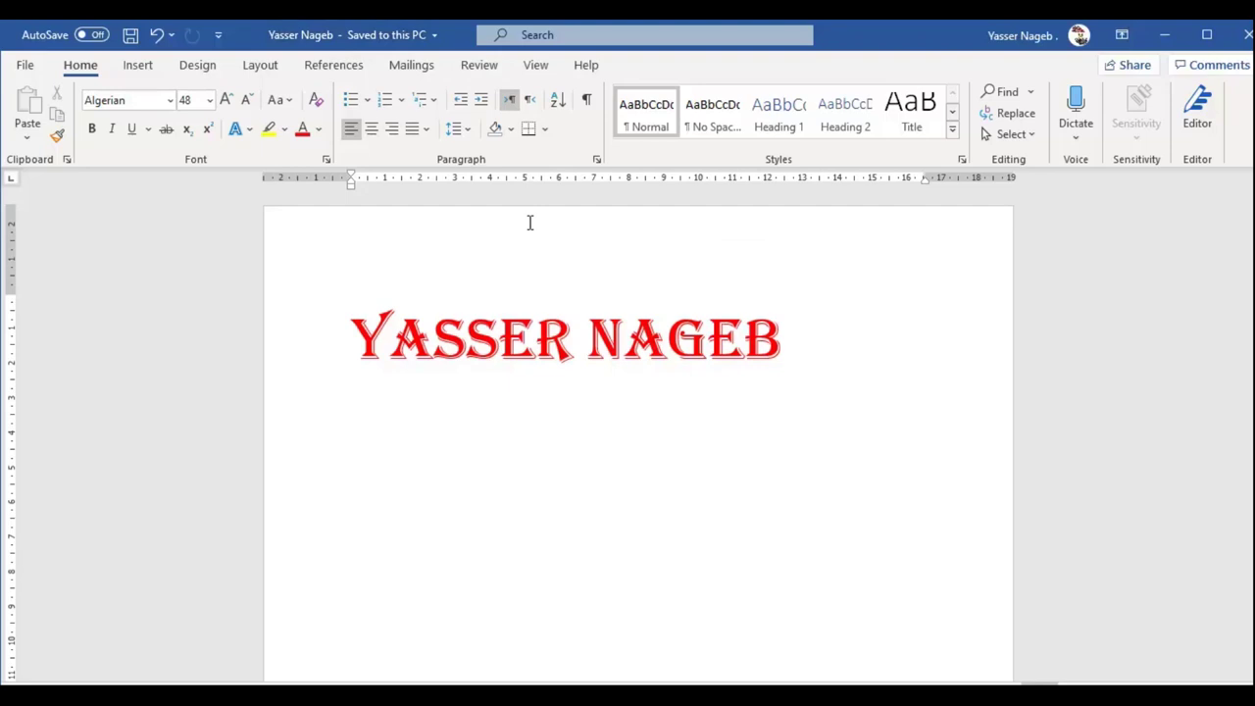
pyautogui.click(479, 541)
# - Save a second Desktop copy with '2' appended to the author-named file name
pyautogui.click(21, 67)
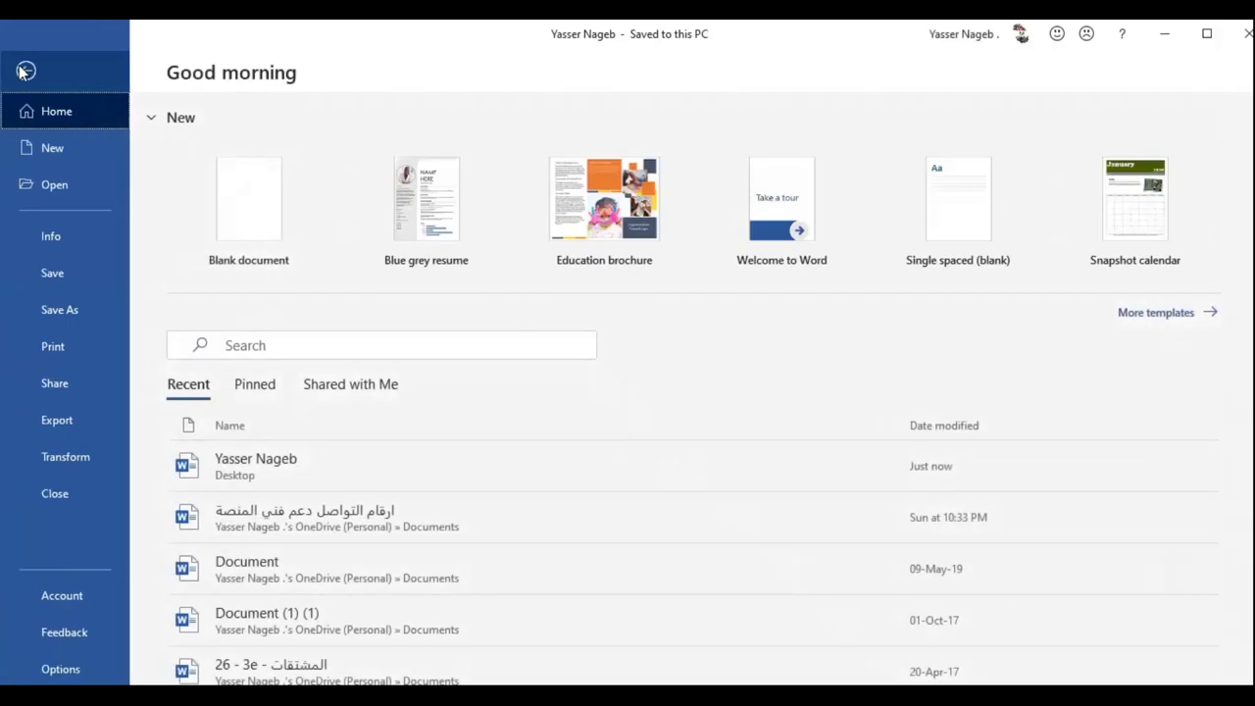
pyautogui.click(55, 309)
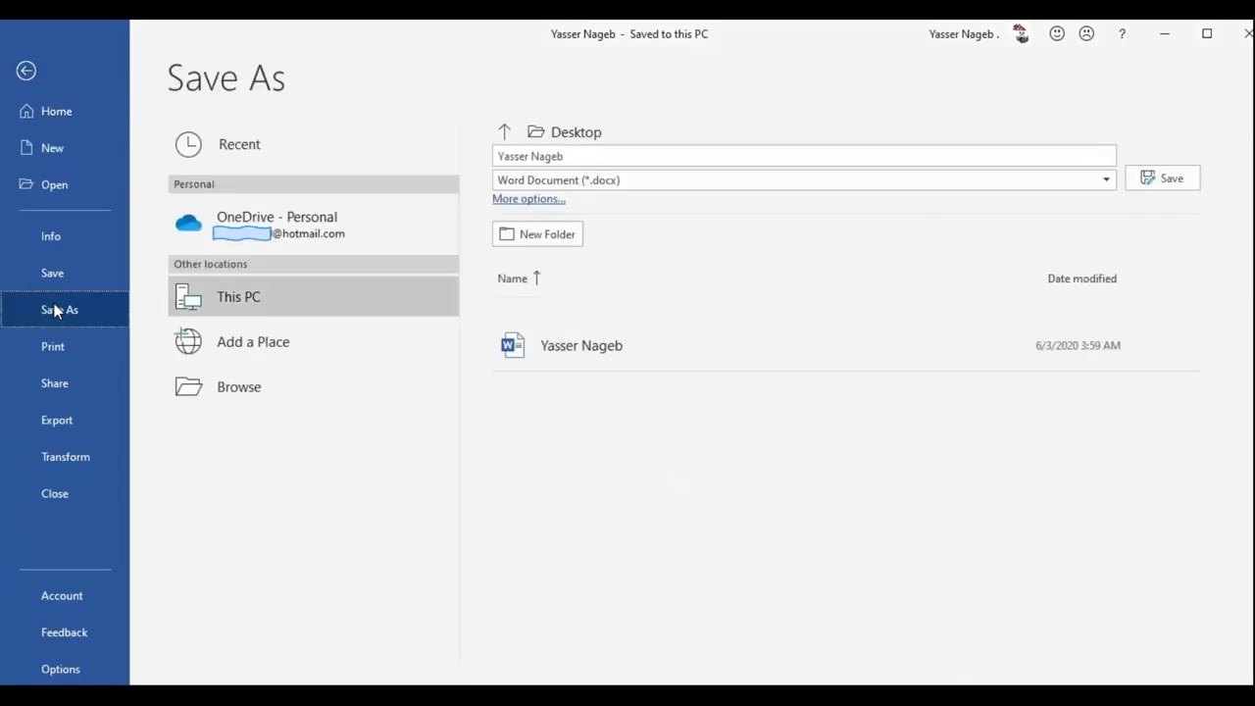
pyautogui.click(193, 394)
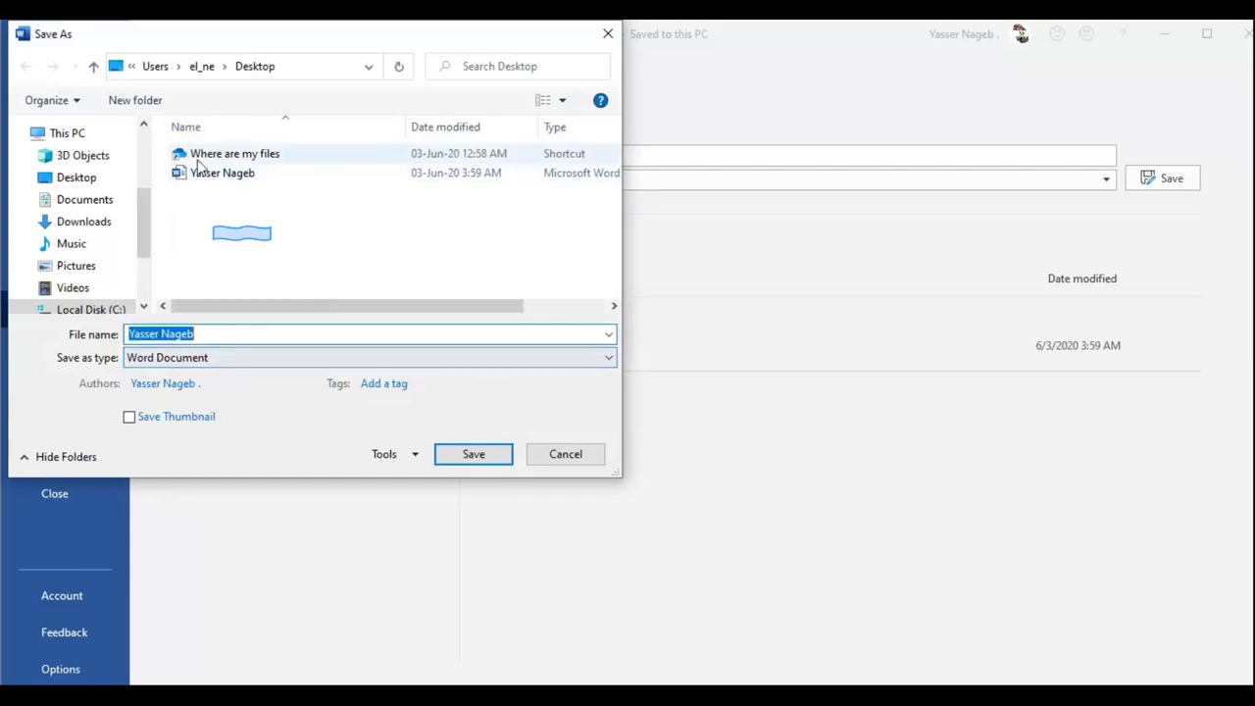
pyautogui.click(212, 336)
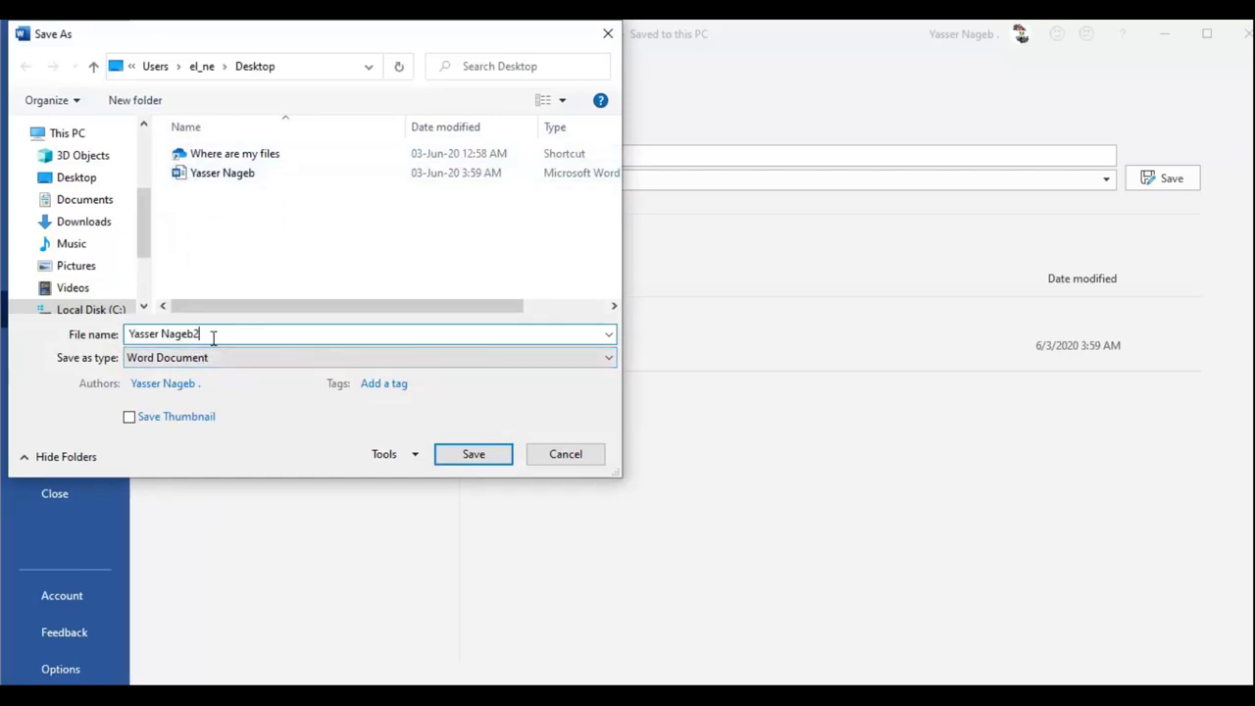
pyautogui.click(493, 457)
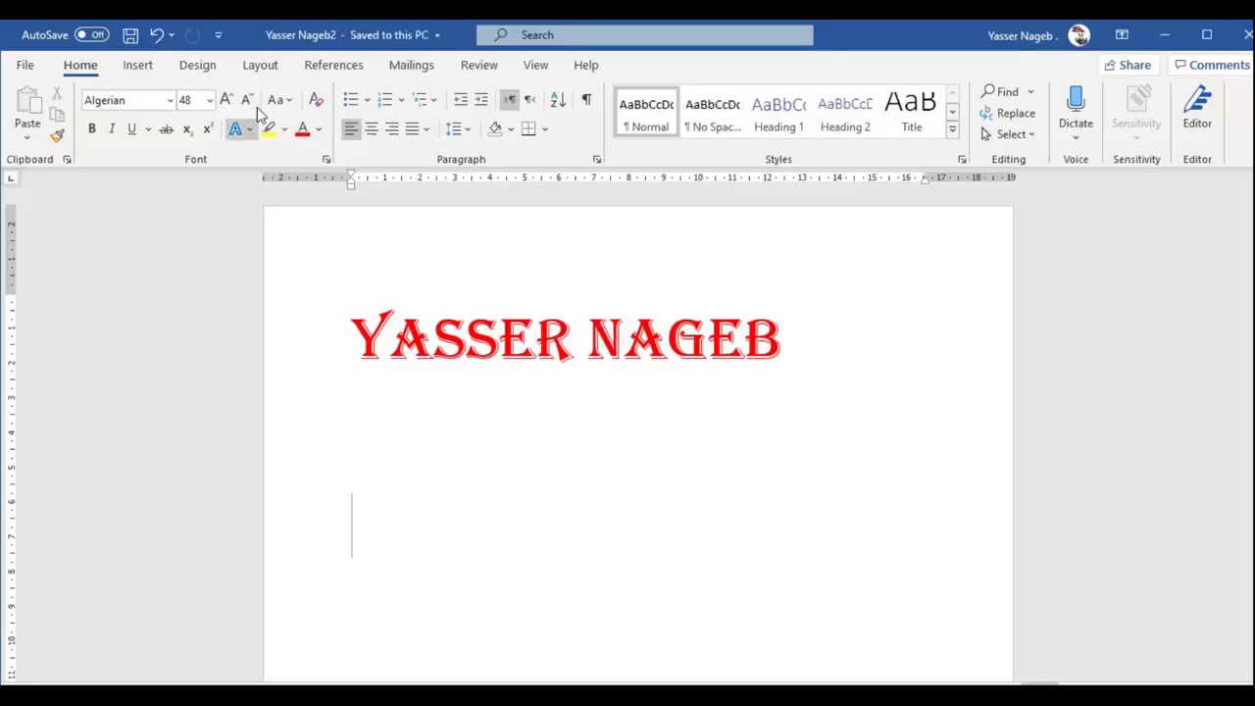
# - Colour the name line blue, save the second copy, and minimise its window
pyautogui.tripleClick(441, 339)
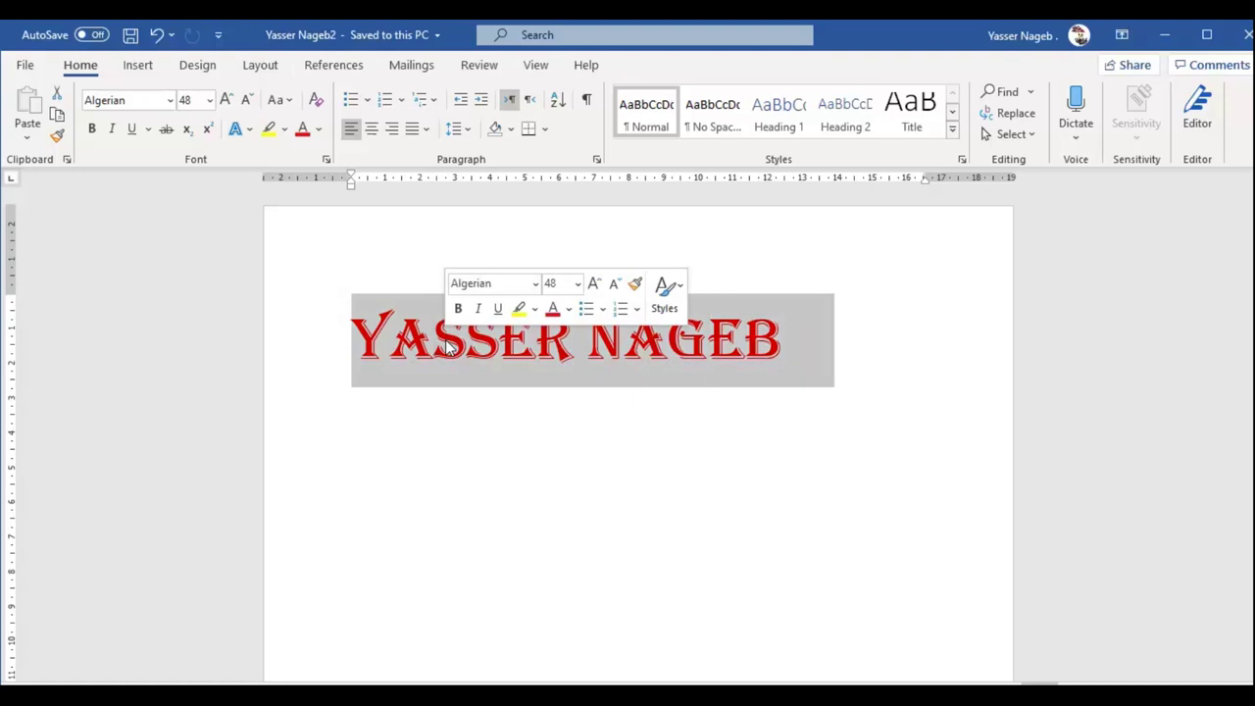
pyautogui.click(318, 129)
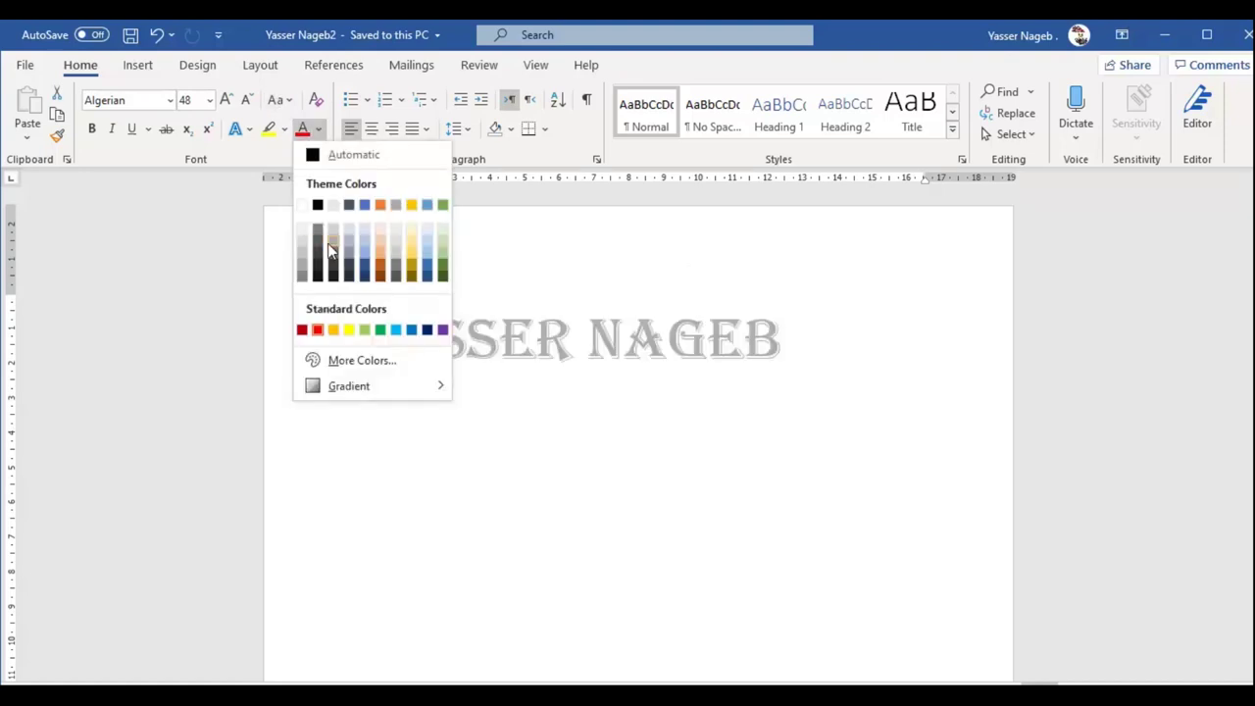
pyautogui.click(363, 263)
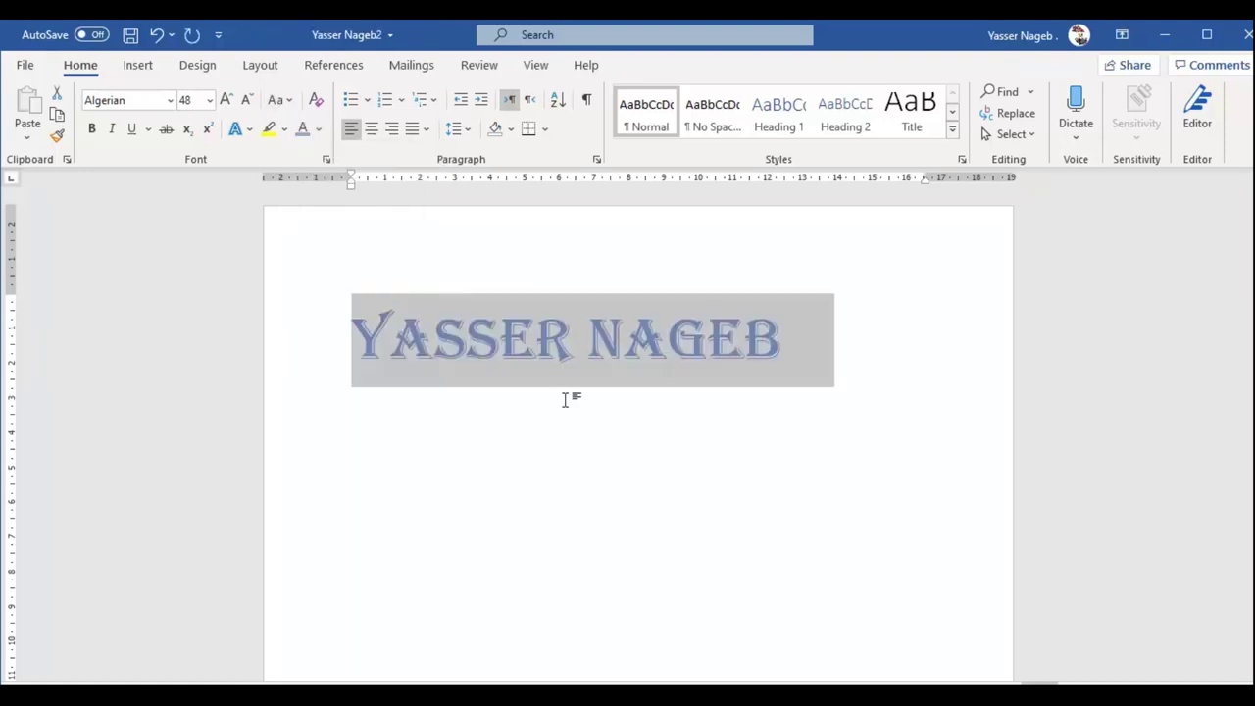
pyautogui.click(565, 399)
pyautogui.click(130, 37)
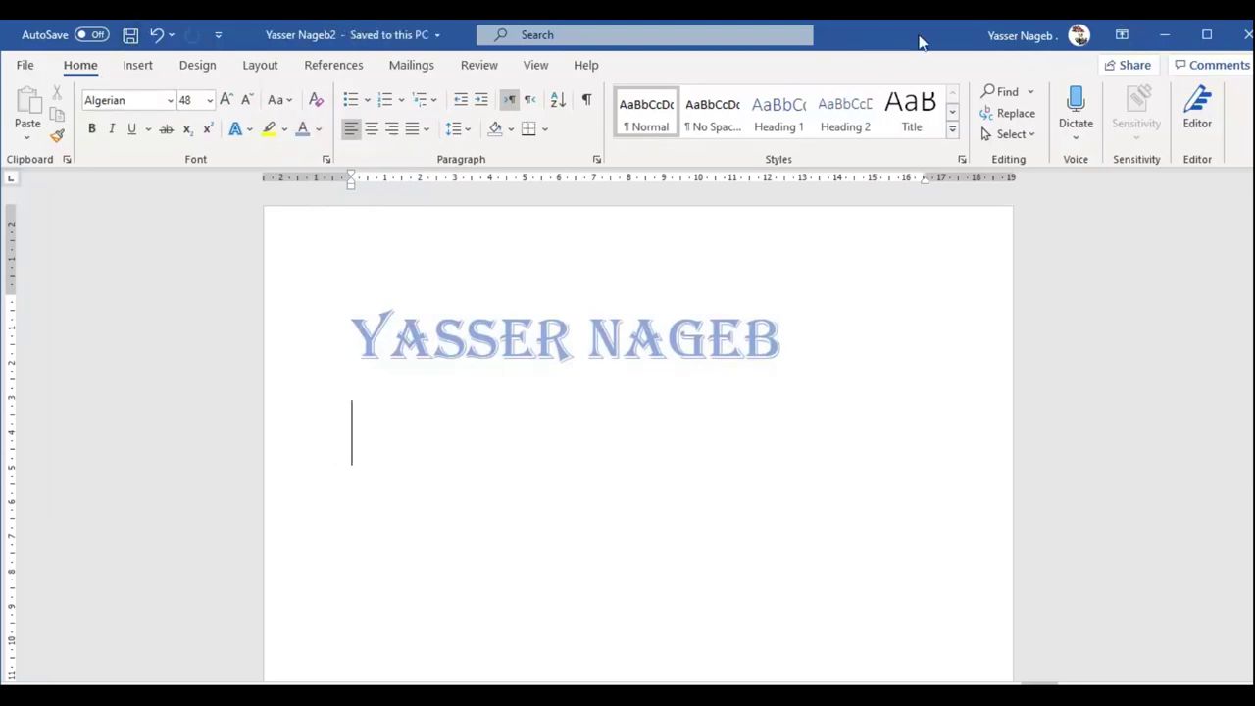
pyautogui.click(1164, 34)
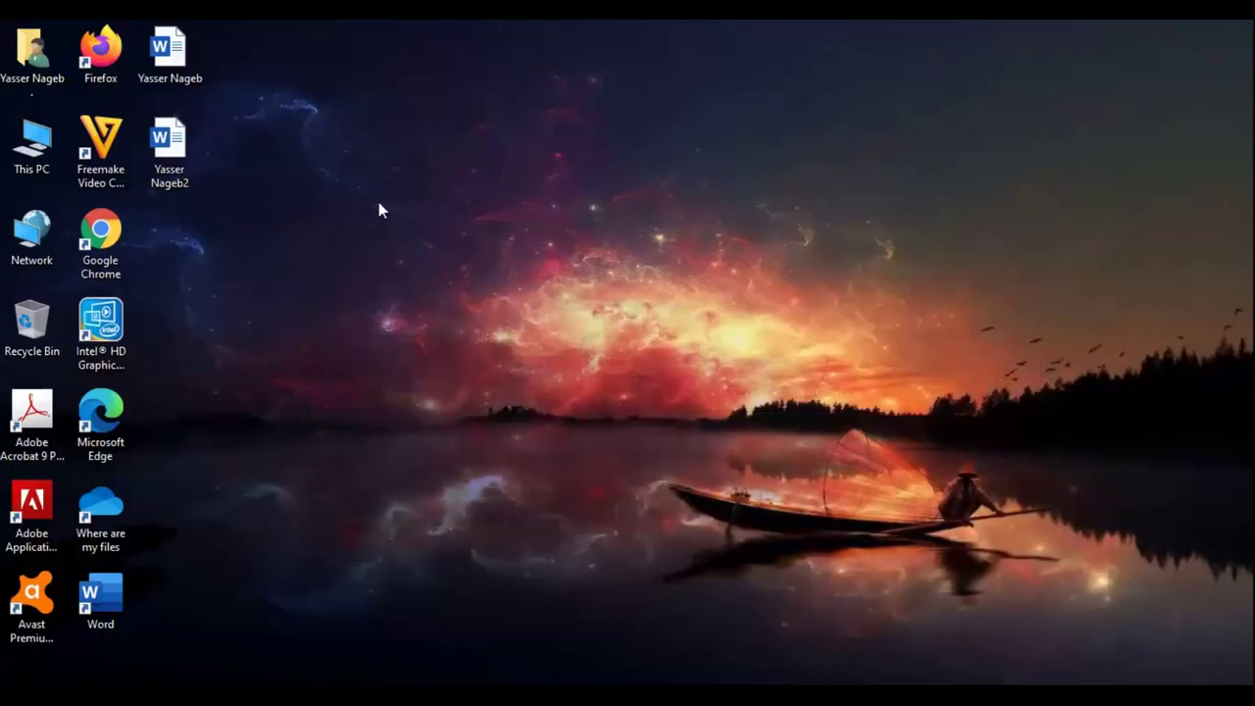
# - Open the red file from the Desktop, widen its window, and minimise the blue copy
pyautogui.click(160, 63)
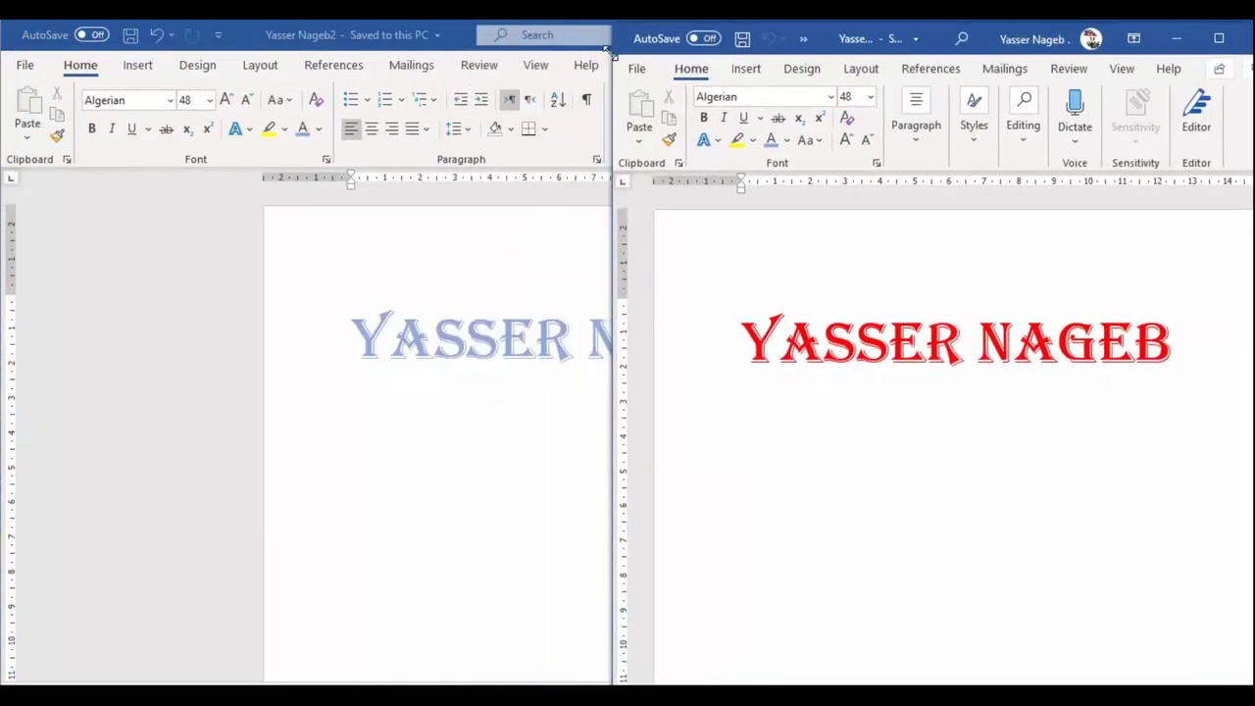
pyautogui.moveTo(566, 54); pyautogui.dragTo(496, 45)
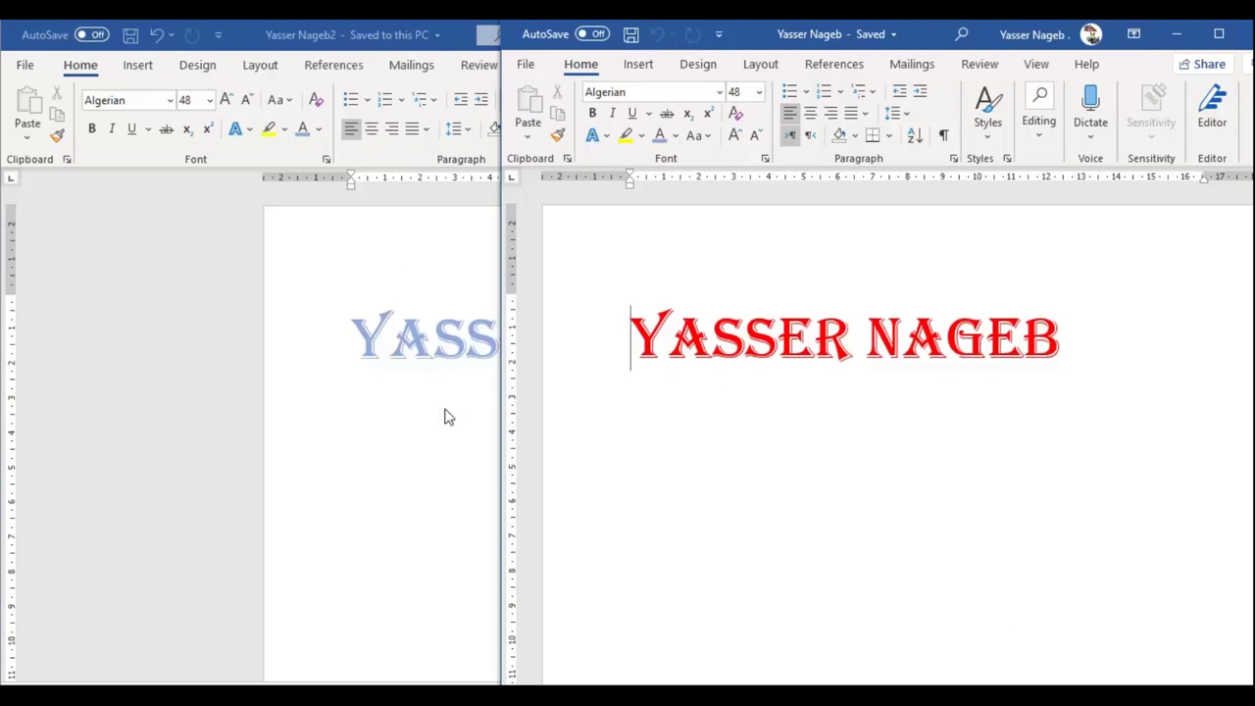
pyautogui.click(529, 65)
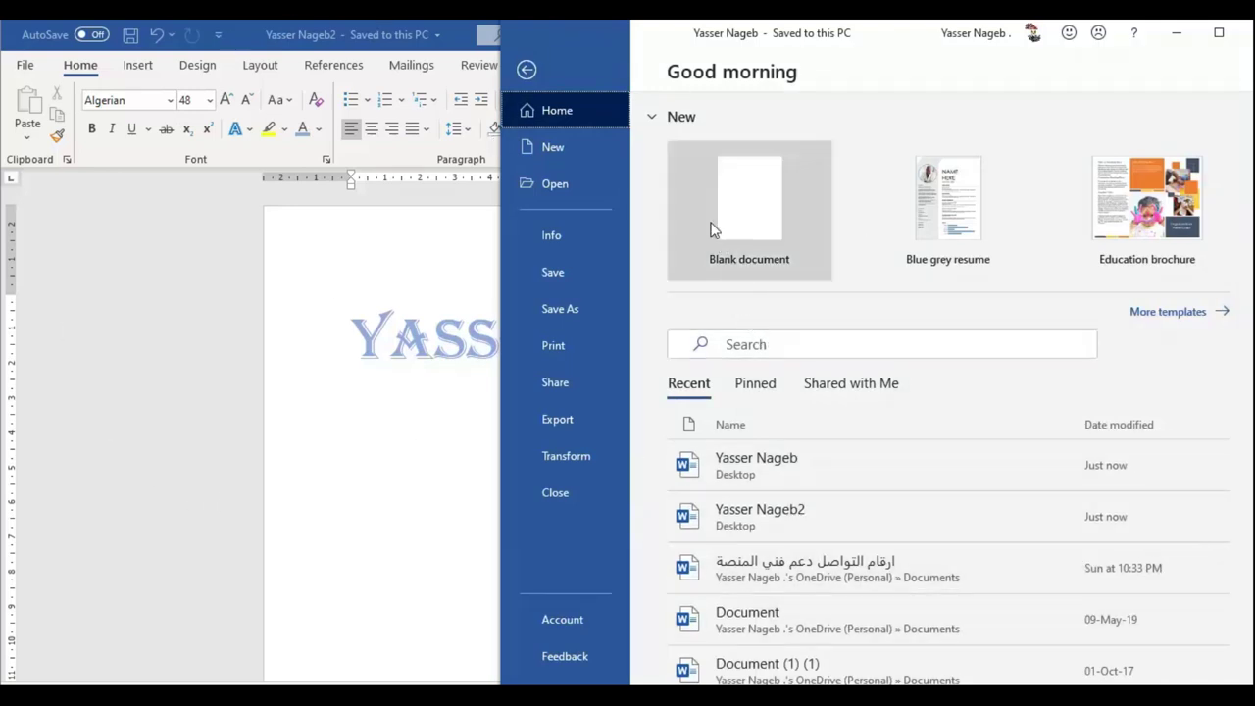
pyautogui.click(527, 69)
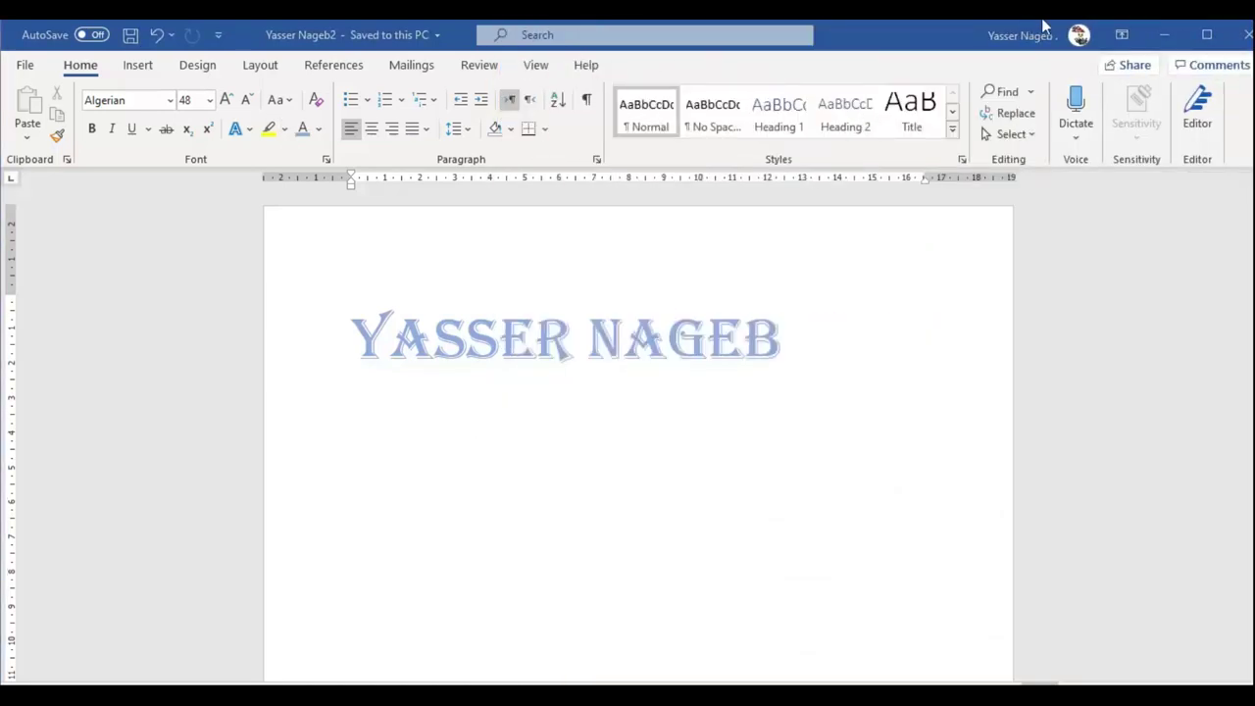
pyautogui.click(1164, 36)
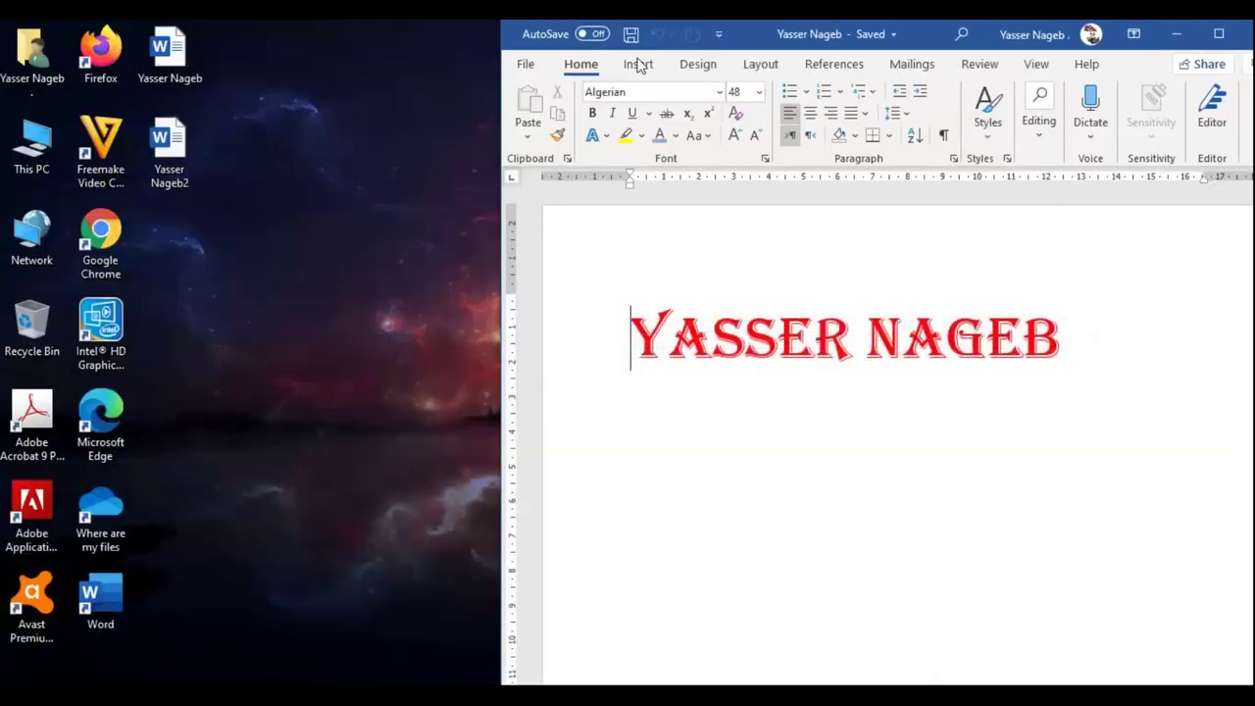
# - Maximise the red document's window to fill the screen
pyautogui.click(1200, 35)
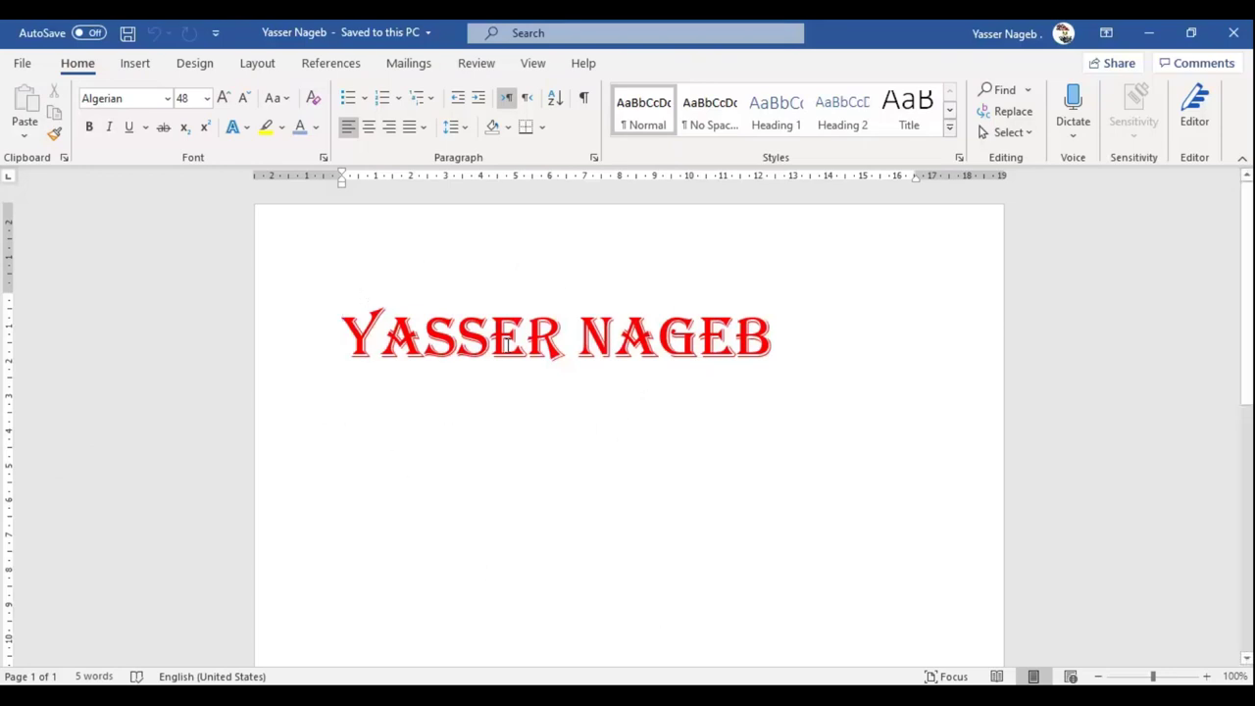
# - In Save As for the red copy, select the file name and show the file-type list
pyautogui.click(21, 63)
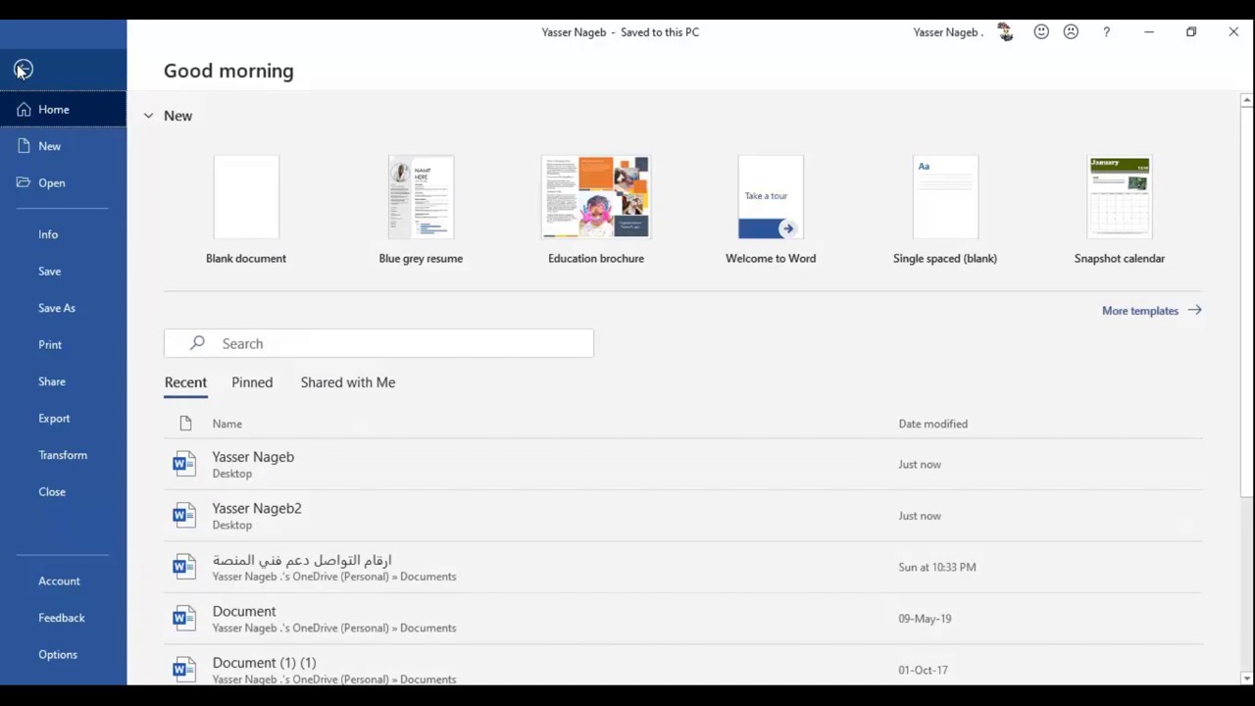
pyautogui.click(71, 312)
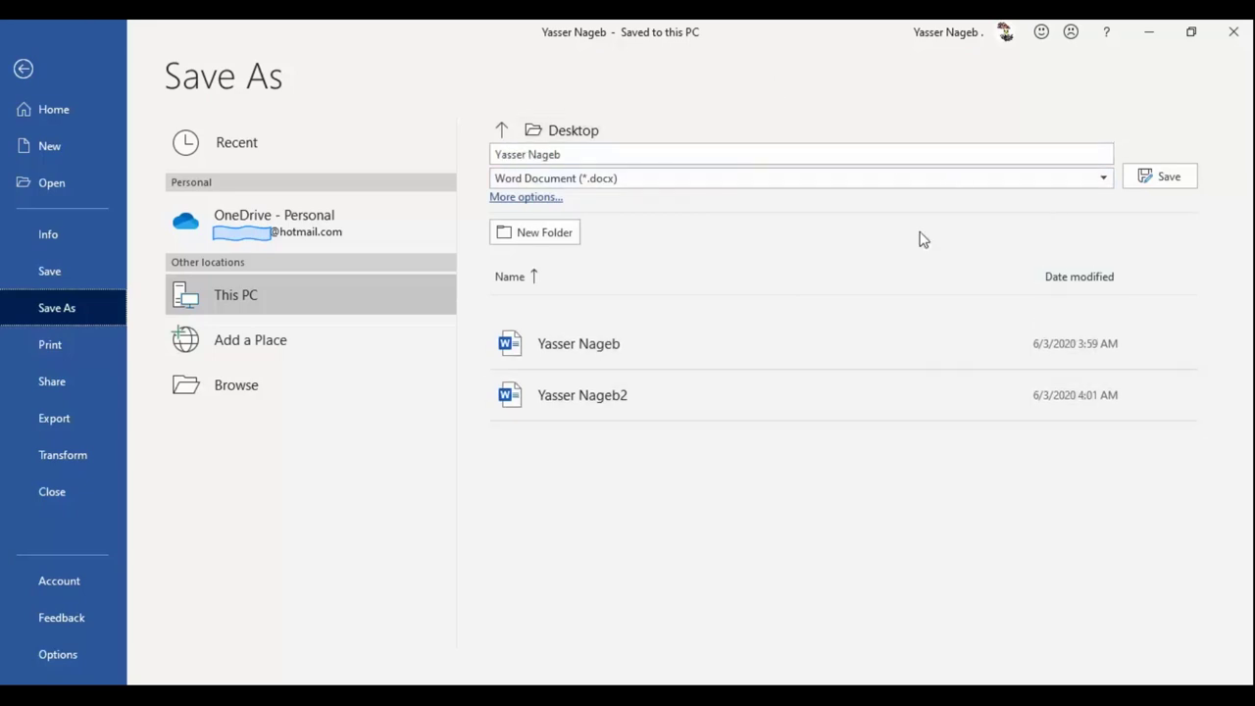
pyautogui.click(602, 160)
pyautogui.moveTo(602, 154); pyautogui.dragTo(488, 145)
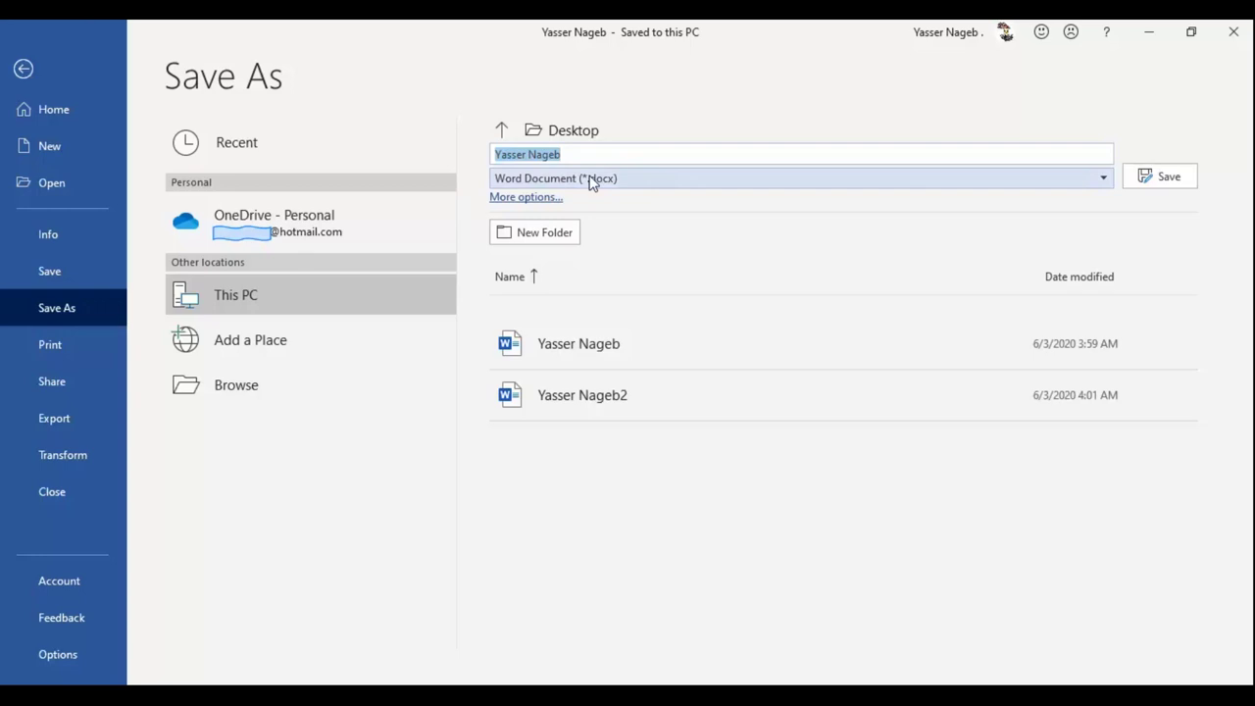
pyautogui.click(655, 180)
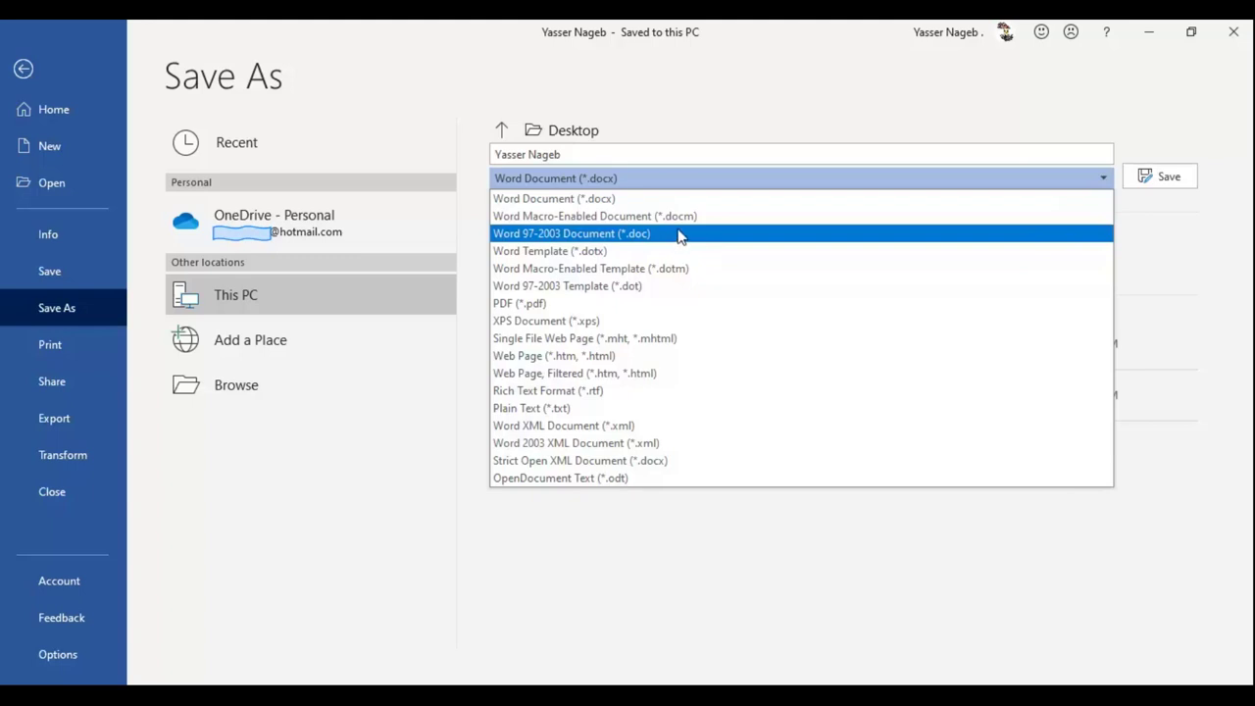
# - Change the save type to Word 97-2003 Document, then to PDF (*.pdf)
pyautogui.click(578, 240)
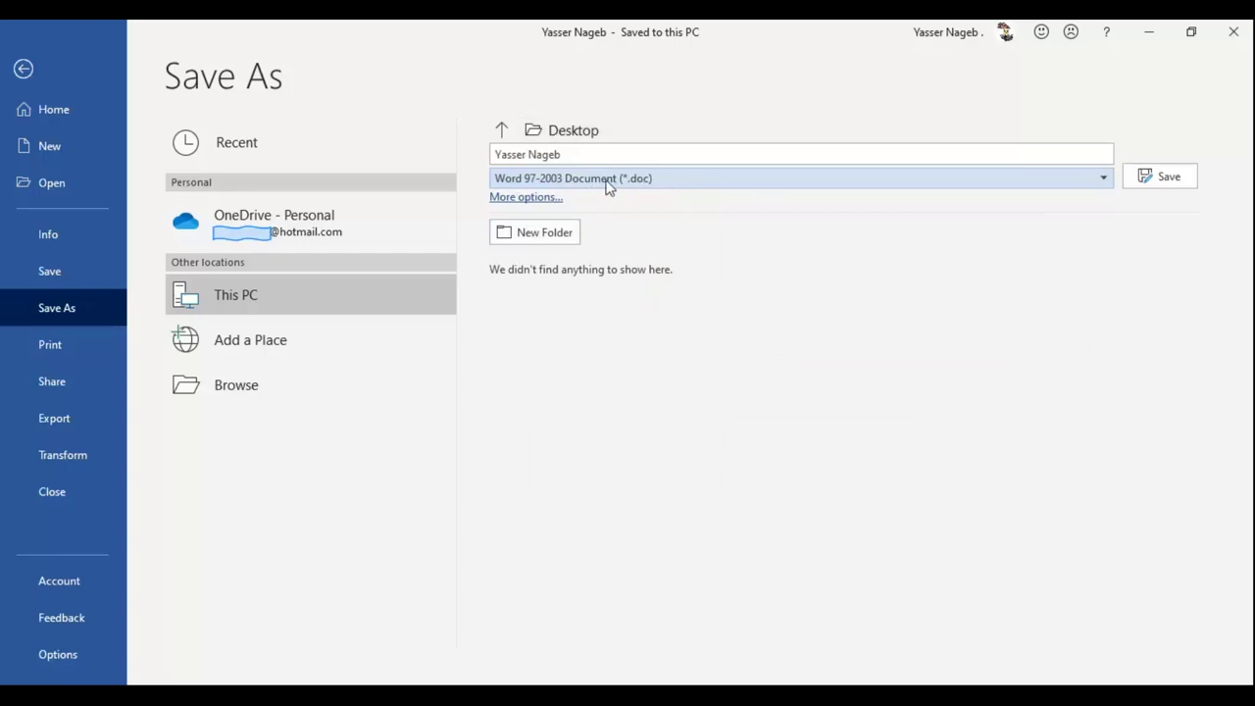
pyautogui.click(974, 181)
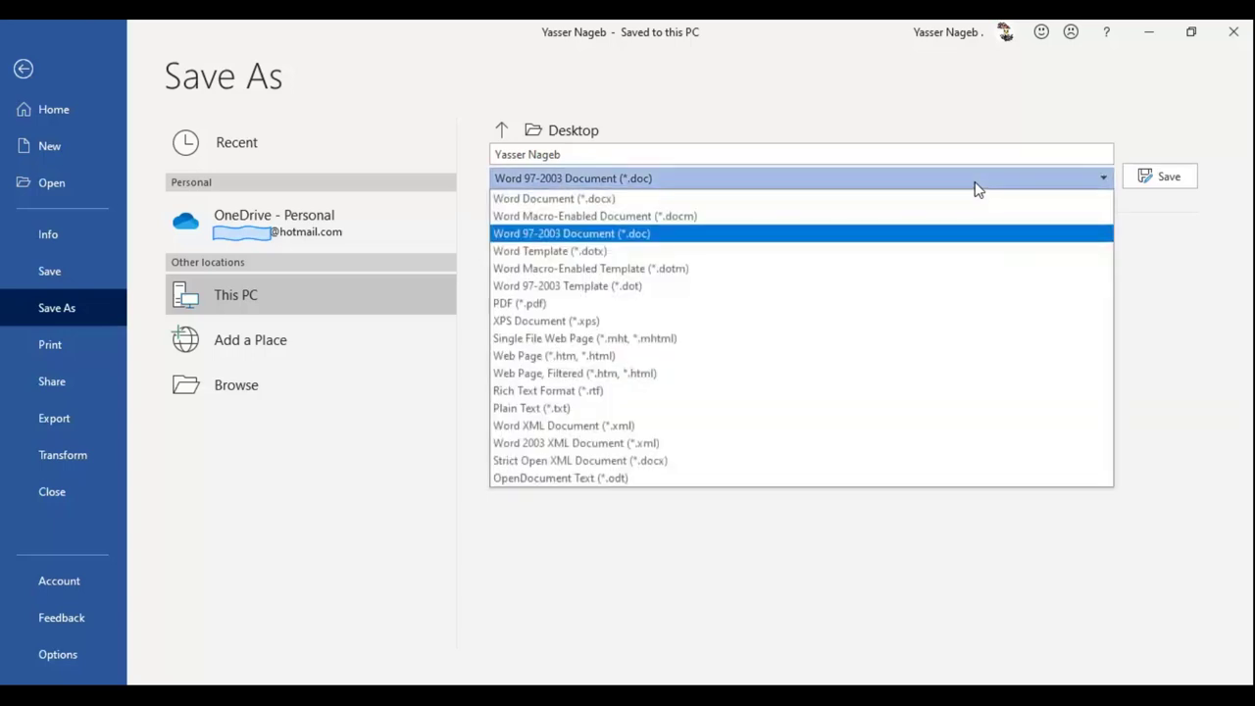
pyautogui.click(797, 304)
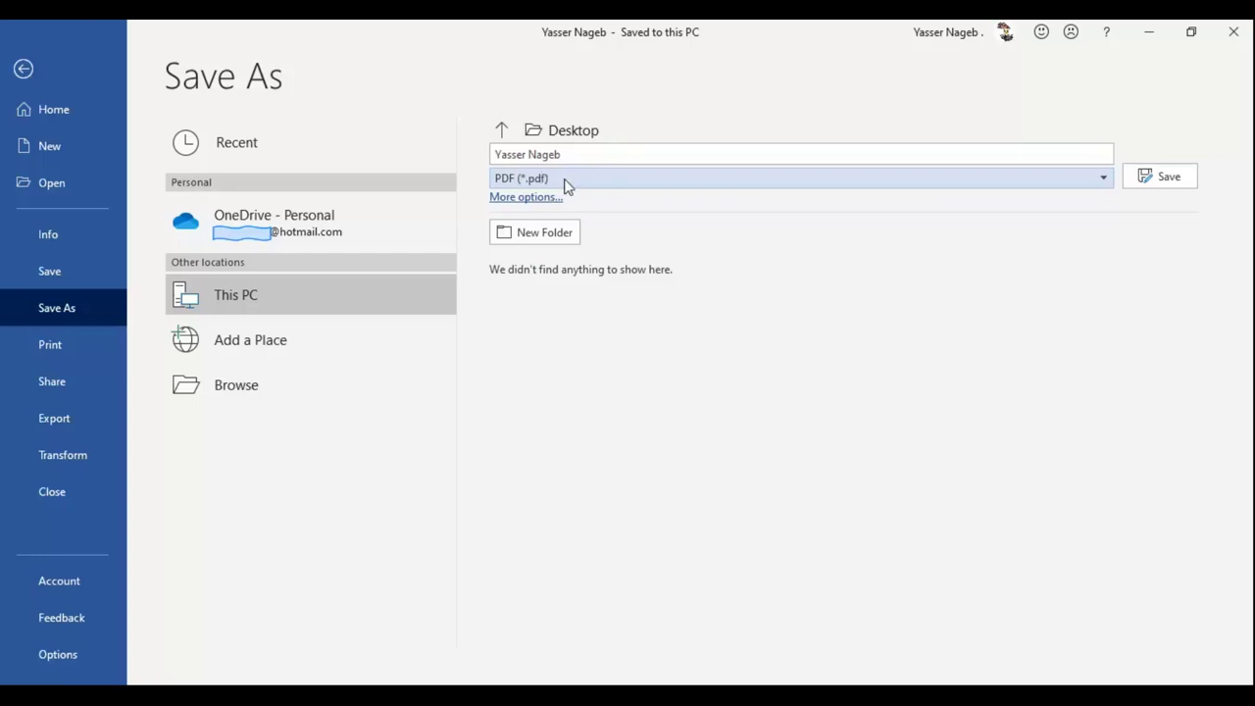
# - Review the save-format list again, keeping PDF (*.pdf) as the chosen type
pyautogui.click(566, 187)
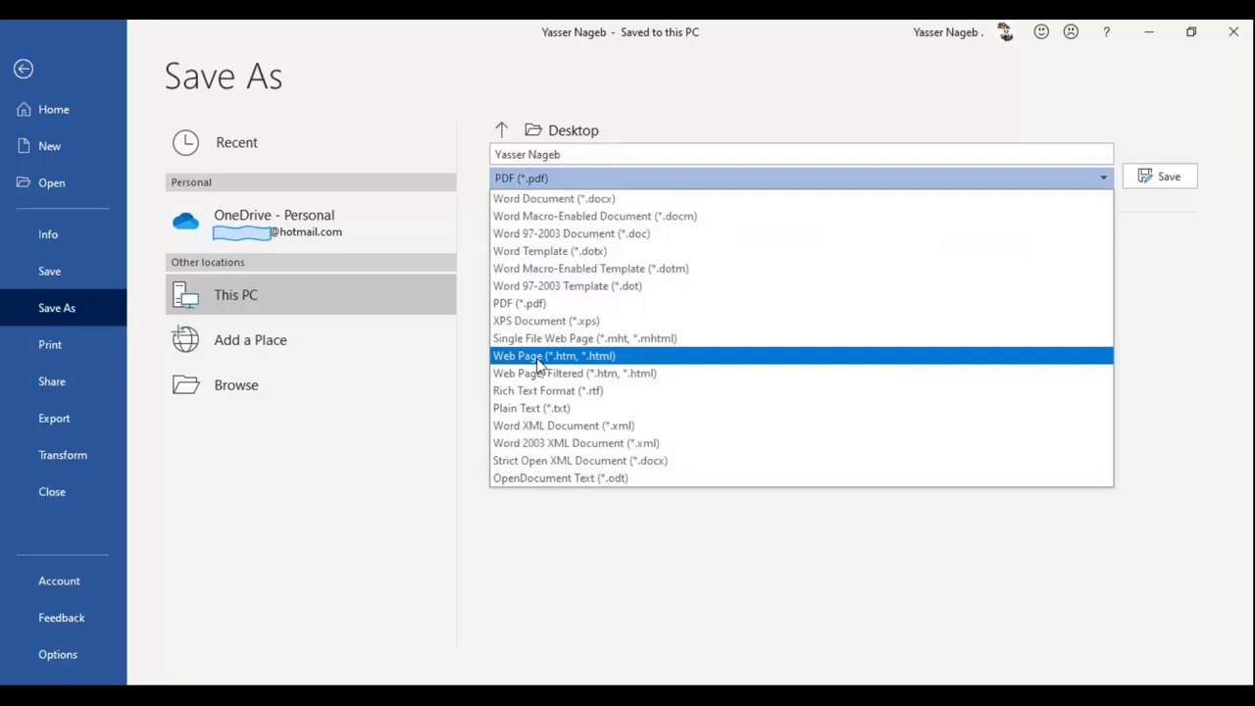
pyautogui.click(456, 95)
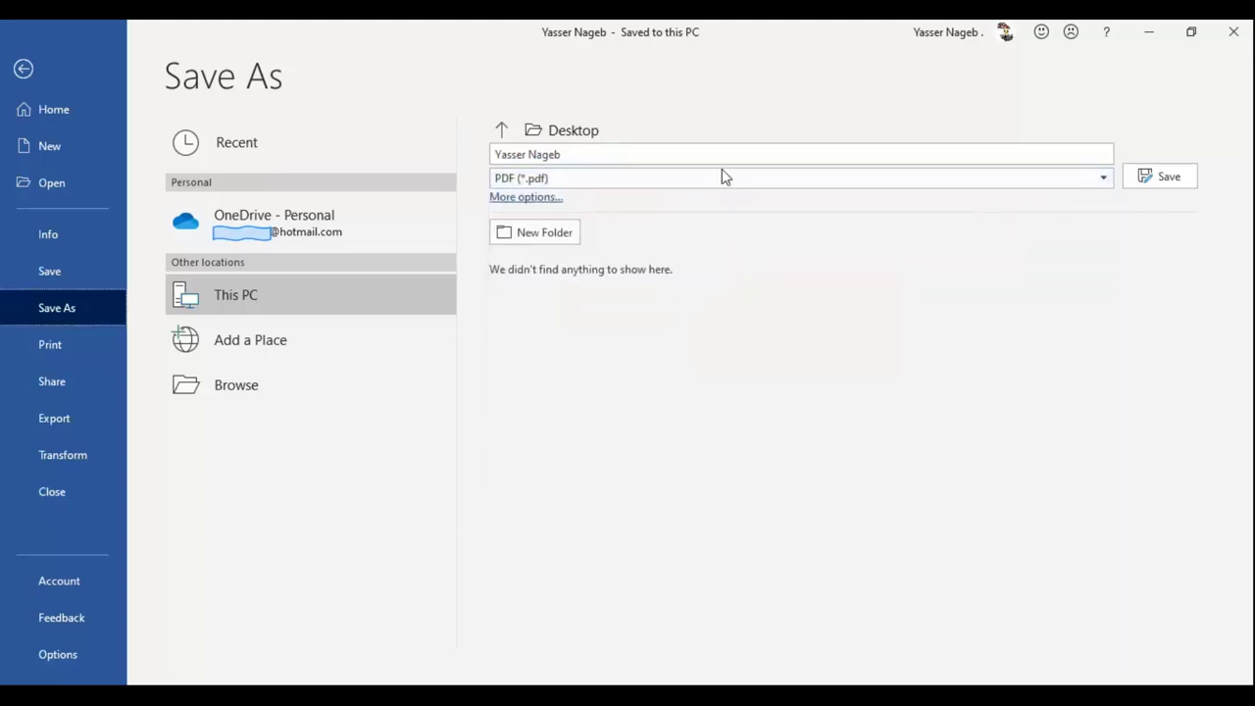
pyautogui.click(566, 181)
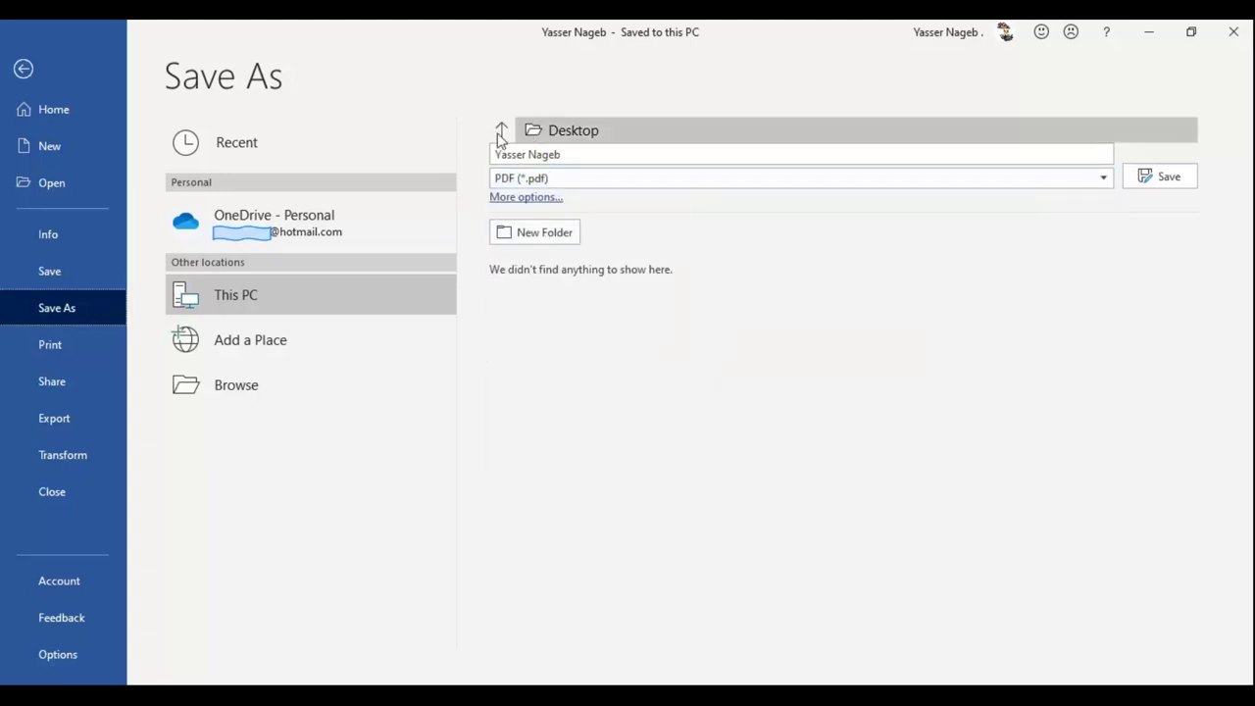
pyautogui.click(591, 184)
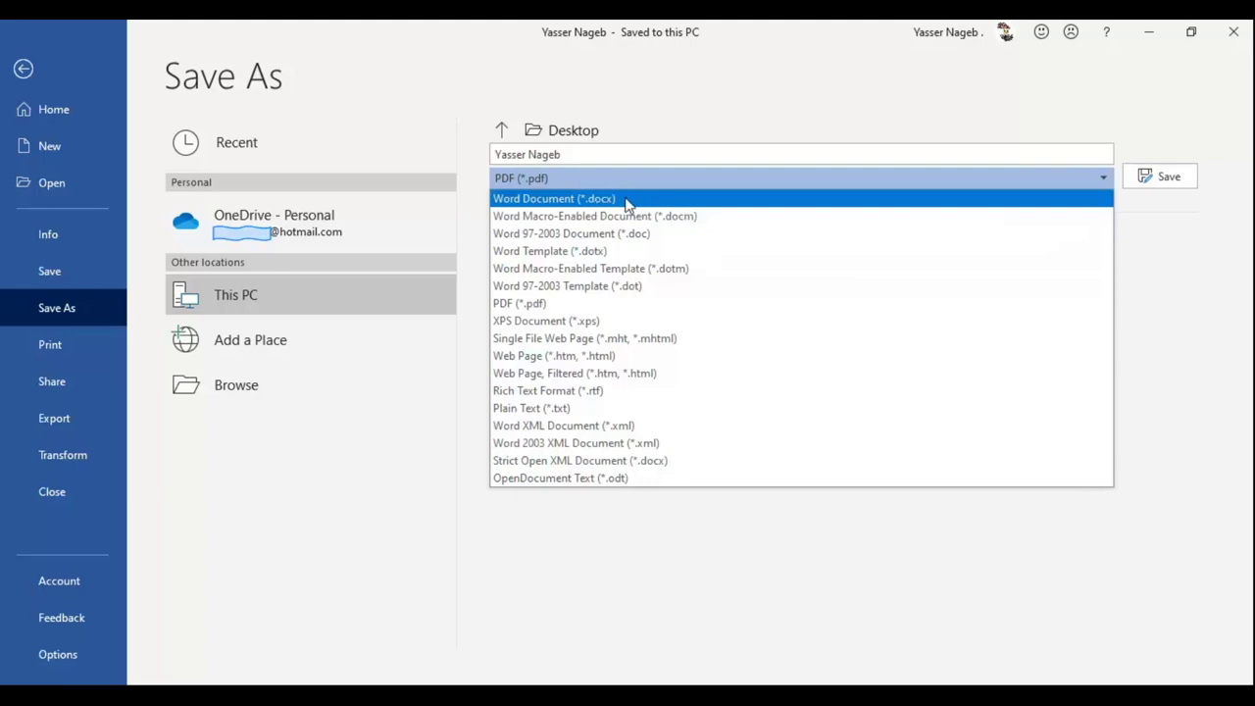
# - Set the save format back to Word Document (*.docx) and open the Save As dialog on the Desktop
pyautogui.click(629, 201)
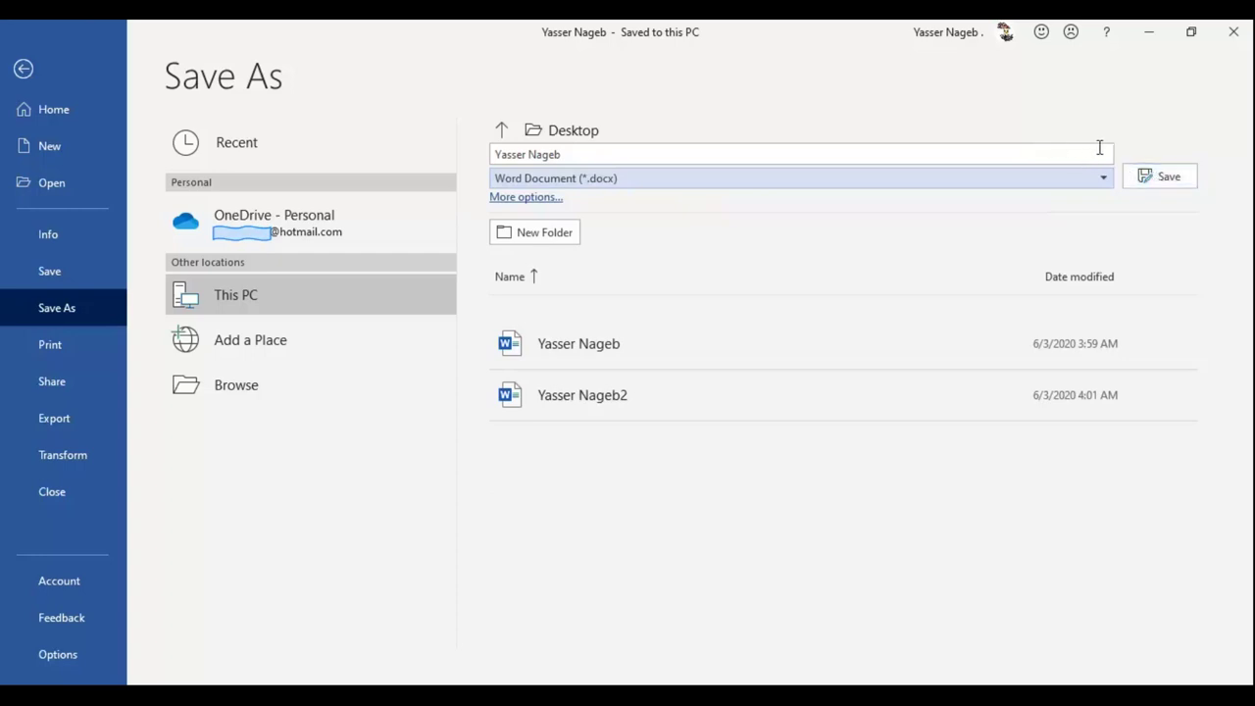
pyautogui.click(249, 392)
pyautogui.scroll(-2, 392, 343)
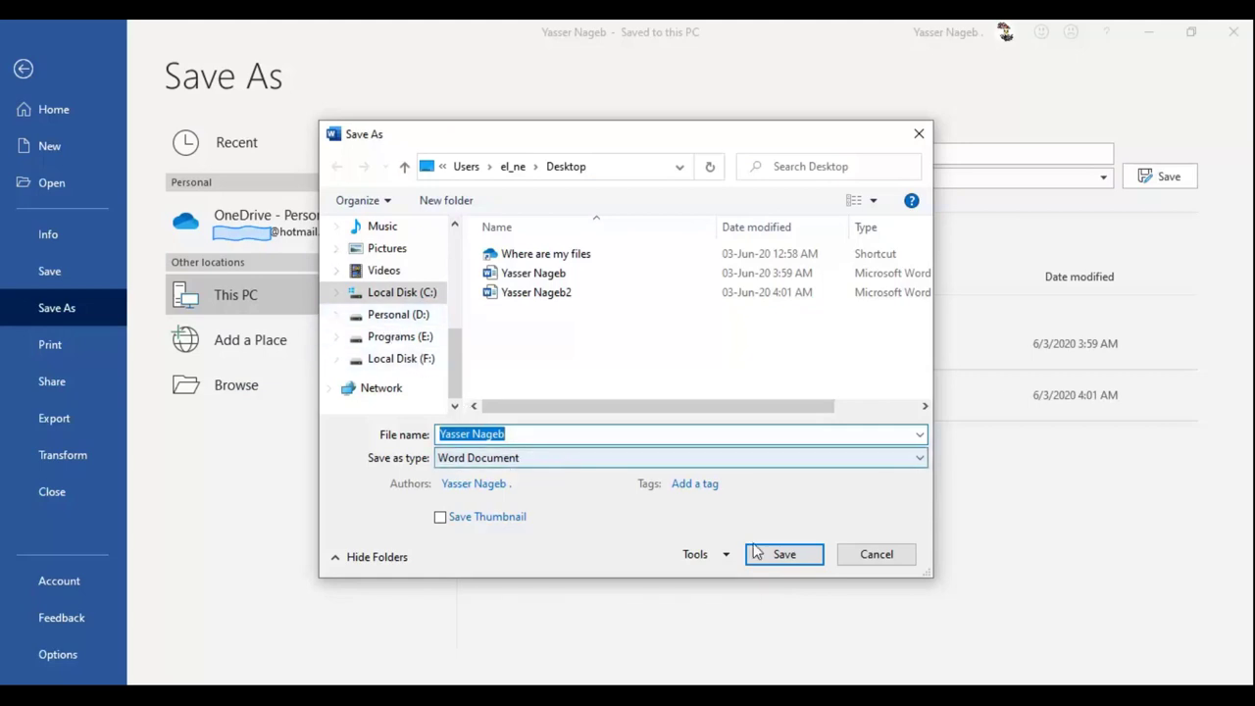
# - Cancel the Save As dialog without saving, returning to the Save As page
pyautogui.click(875, 554)
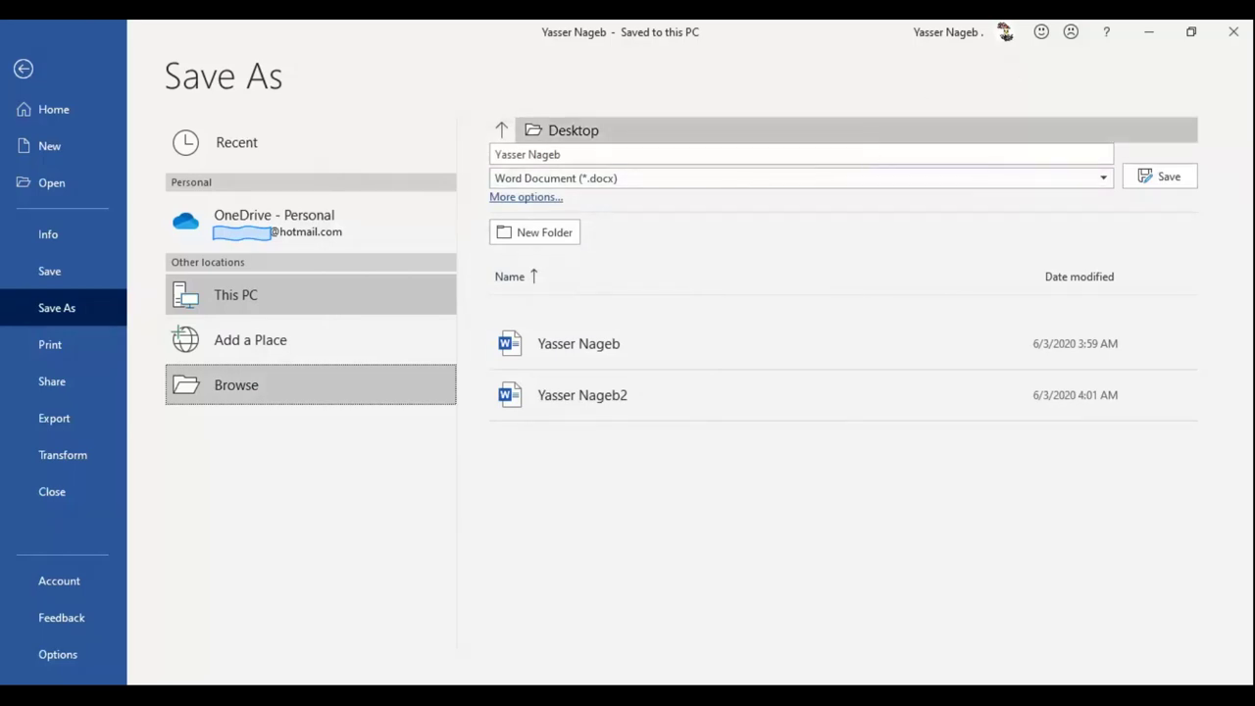
pyautogui.click(1176, 170)
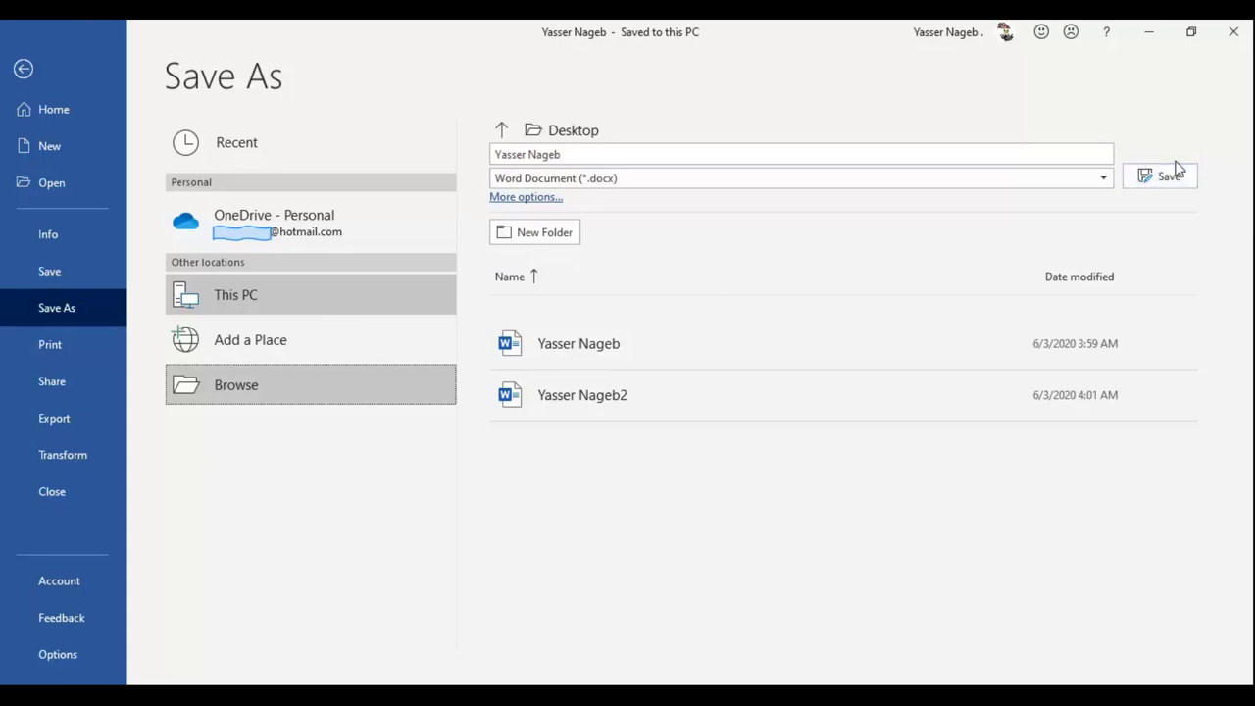